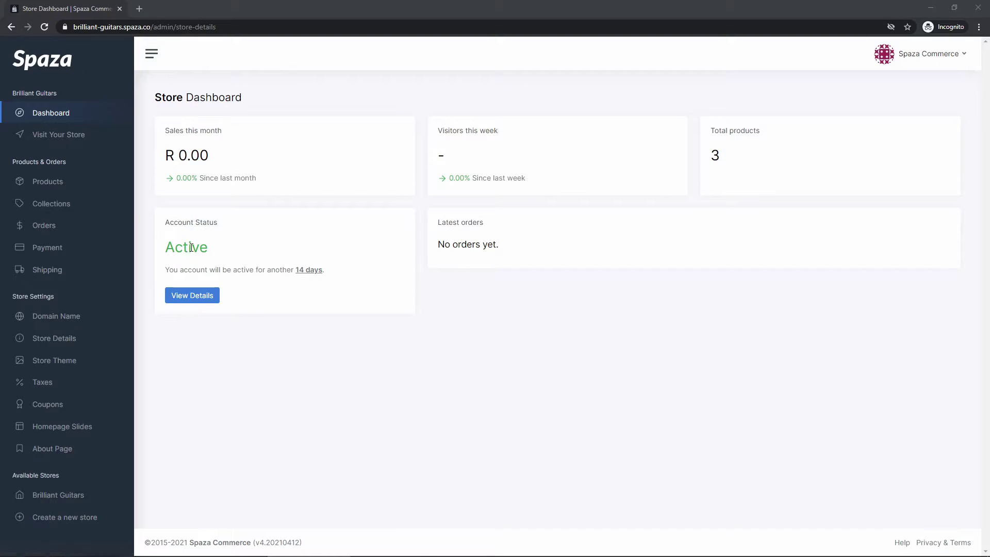
- Open the Brilliant Guitars Orders list from the Store Dashboard sidebar
left_click(45, 226)
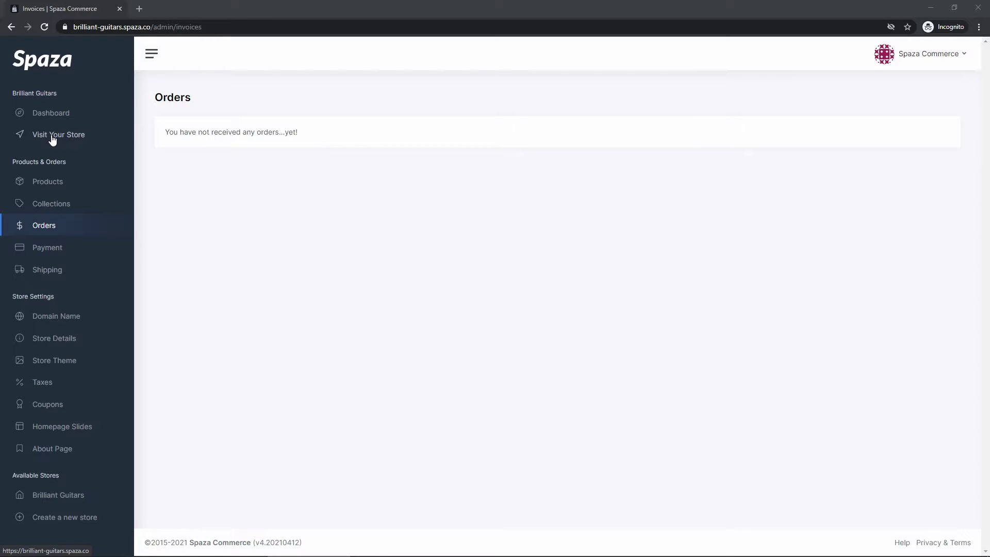
- From the live storefront's Products, add one Silver Ibanez RX - 7 String Edition (R5,500.00) to the cart
left_click(52, 135)
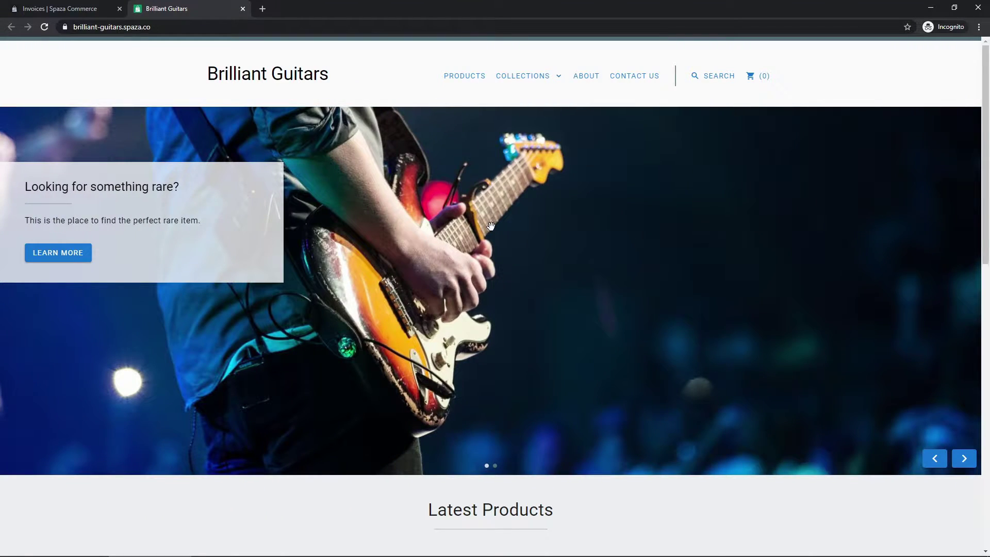
left_click(464, 82)
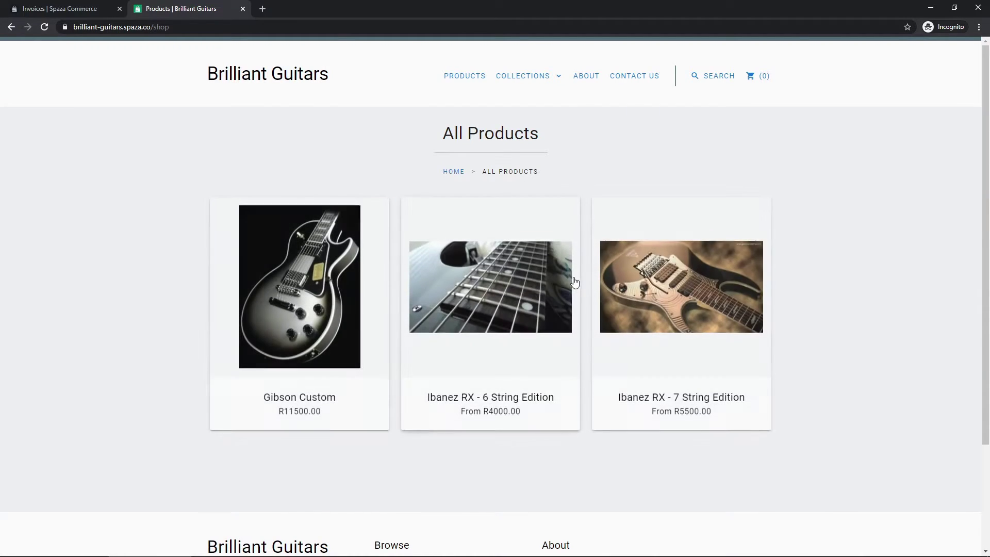
left_click(652, 285)
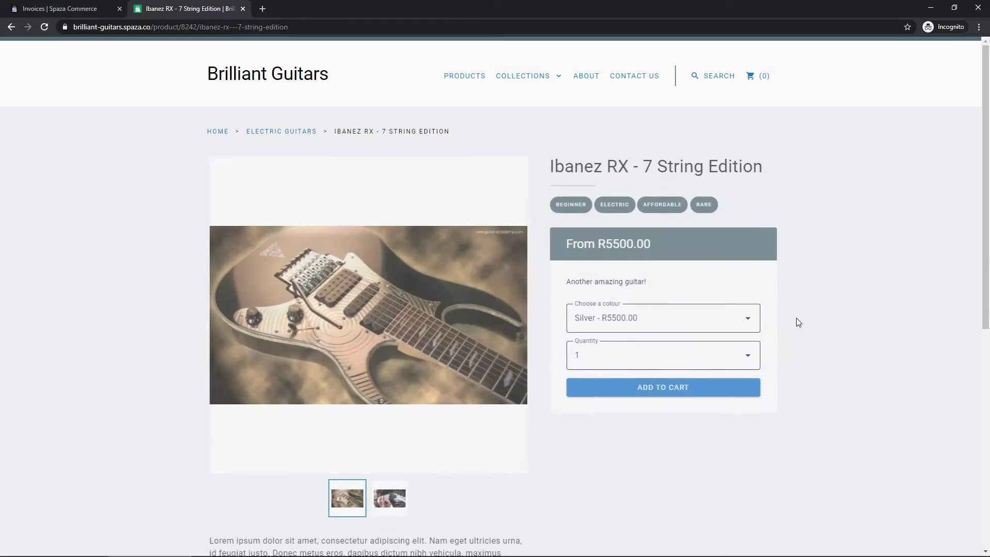
scroll(709, 342, "down", 1)
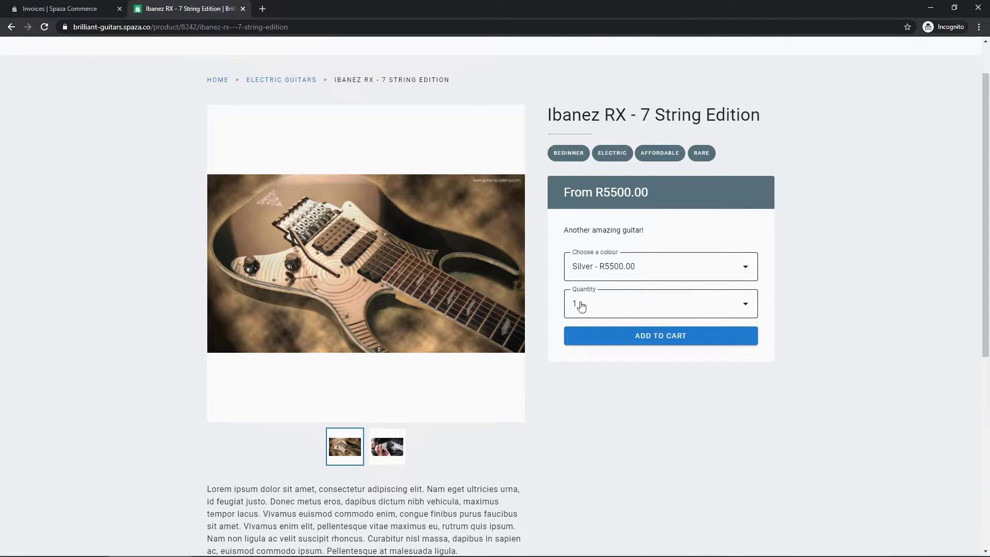
scroll(652, 293, "down", 1)
left_click(657, 284)
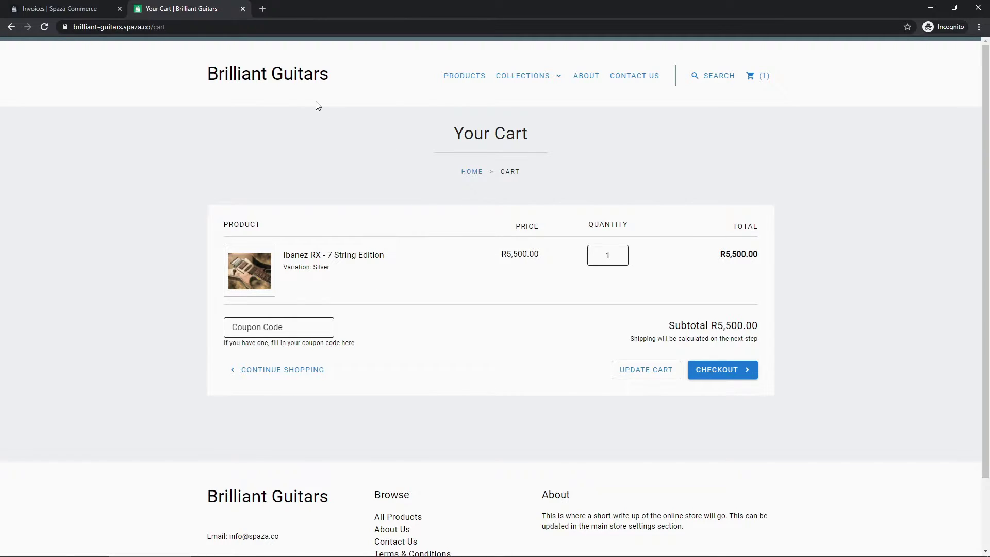
left_click(464, 76)
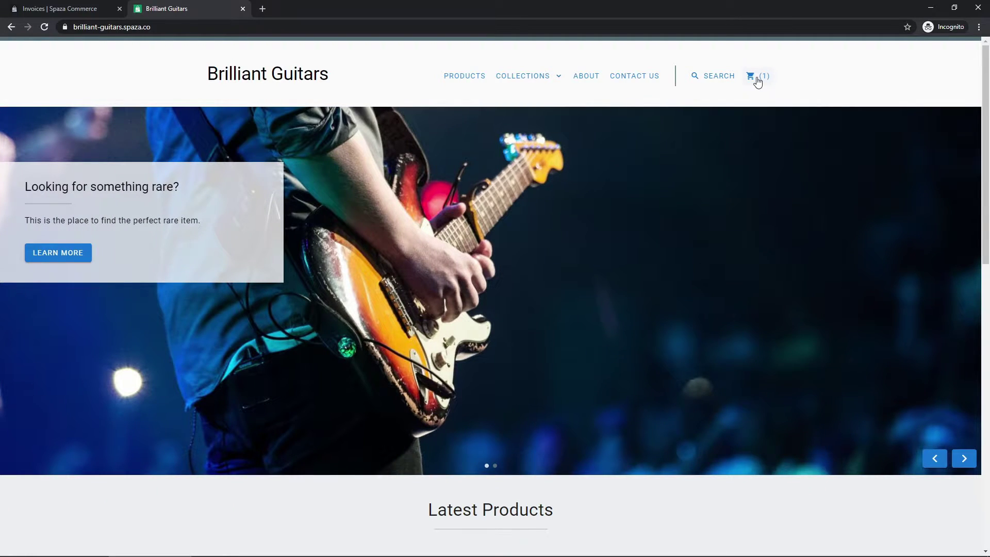
left_click(757, 81)
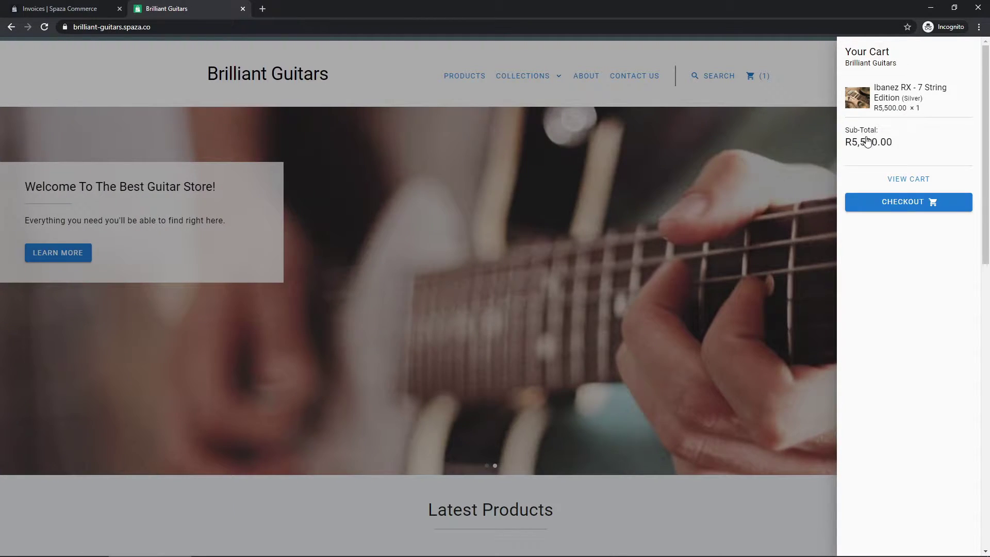
left_click(898, 181)
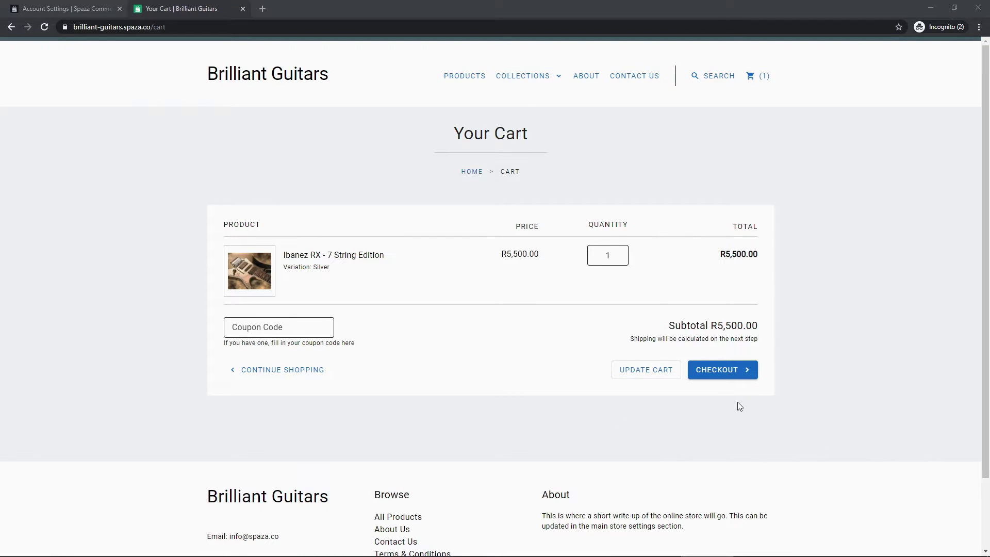
- Proceed from the cart to checkout and look over the empty address form and R5,500.00 total
left_click(724, 373)
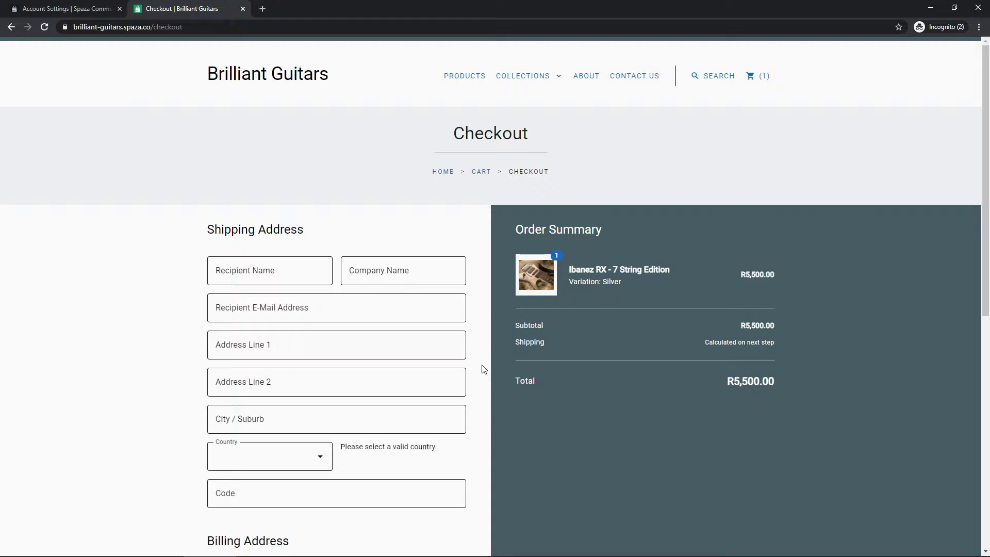
scroll(484, 369, "down", 1)
scroll(483, 369, "up", 1)
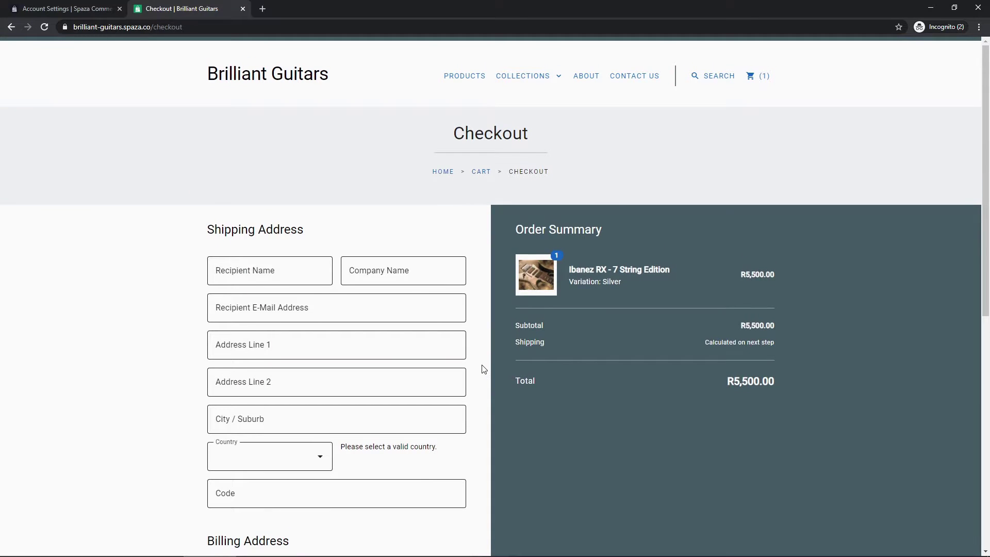
scroll(483, 369, "down", 3)
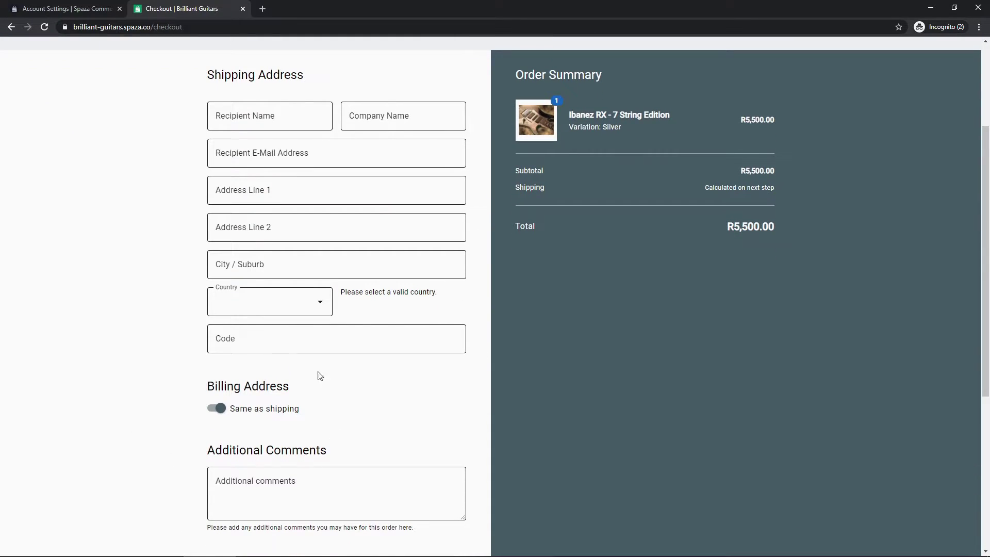
scroll(439, 397, "up", 3)
scroll(423, 390, "down", 3)
scroll(210, 492, "down", 1)
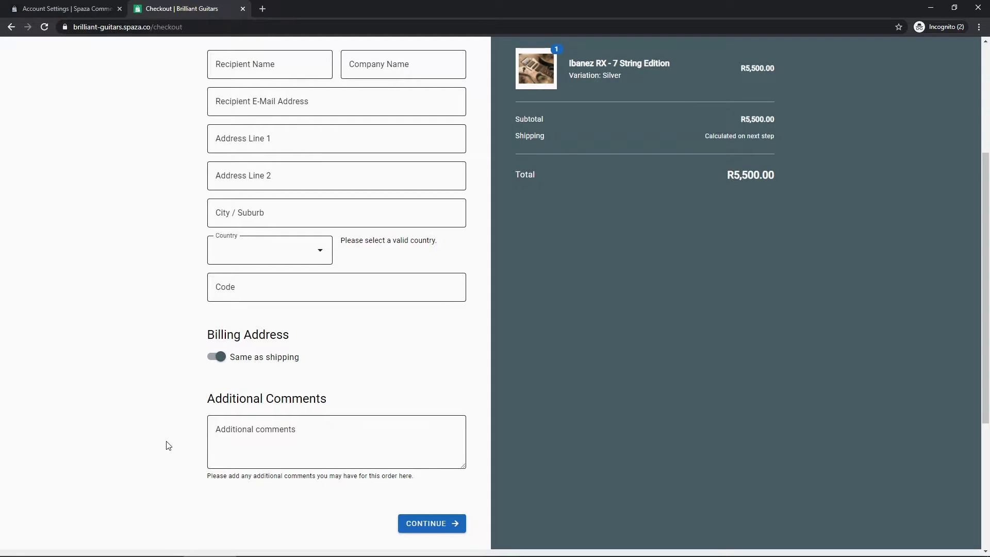
scroll(167, 446, "up", 4)
scroll(272, 414, "down", 1)
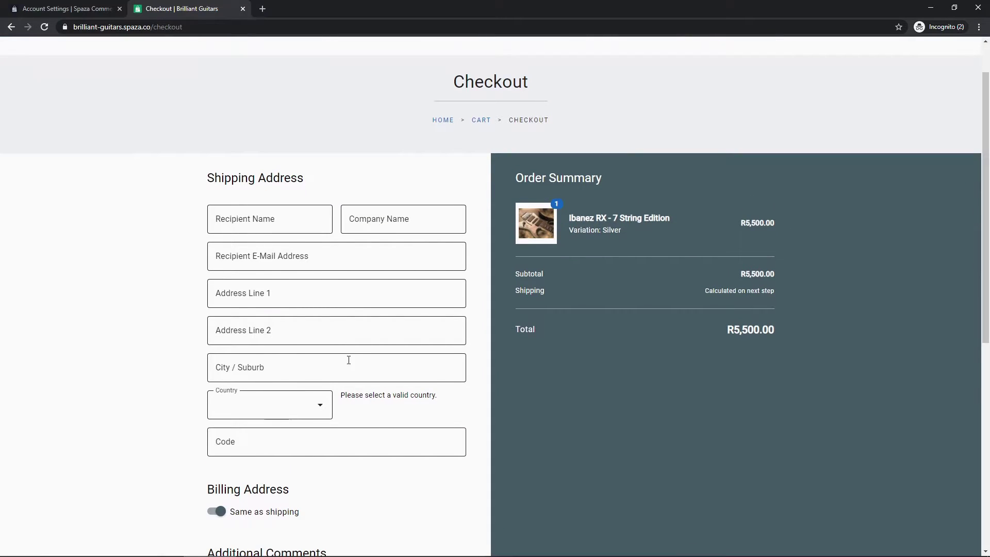
- Fill in the recipient's name, company name, e-mail, street address and city on the shipping form
left_click(288, 216)
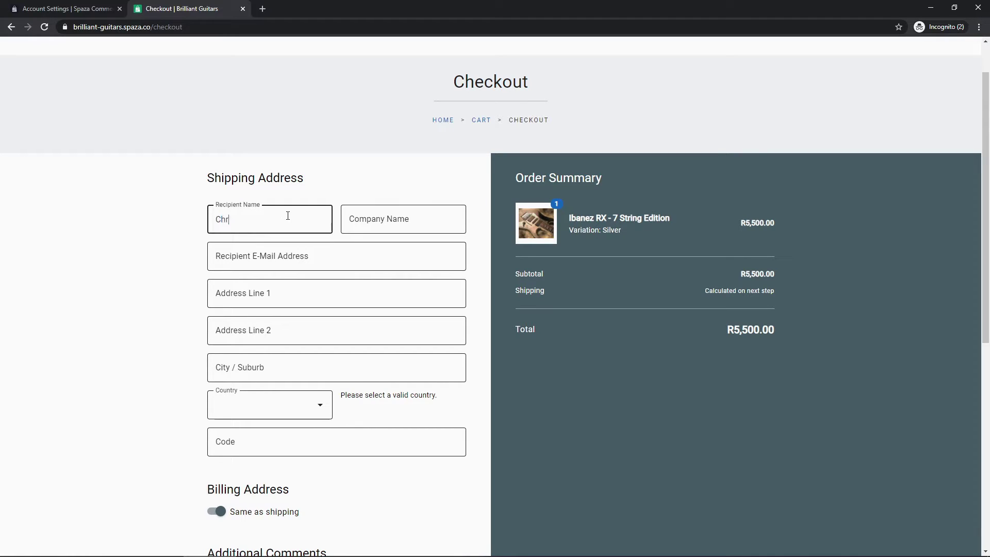
key("Tab")
type("Spaza Commerce")
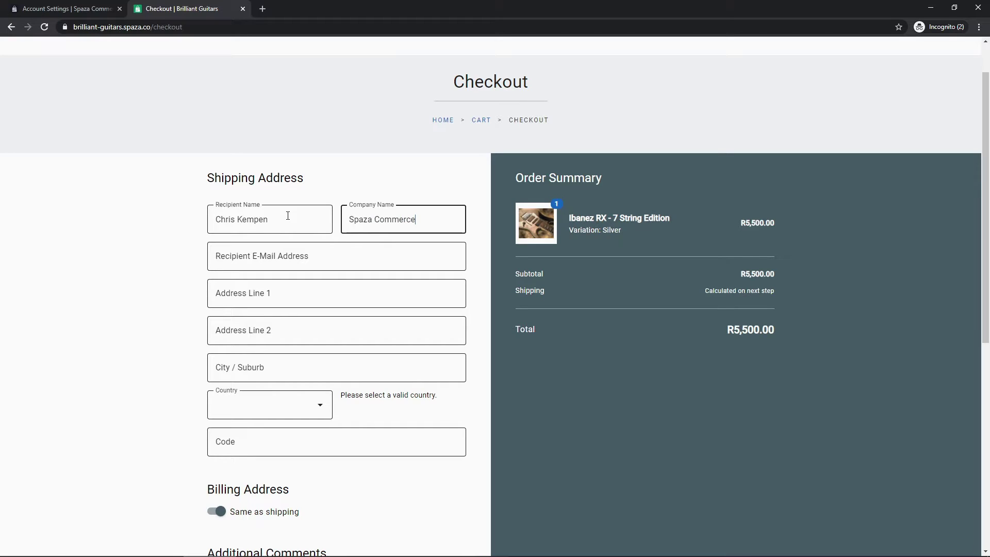
key("Tab")
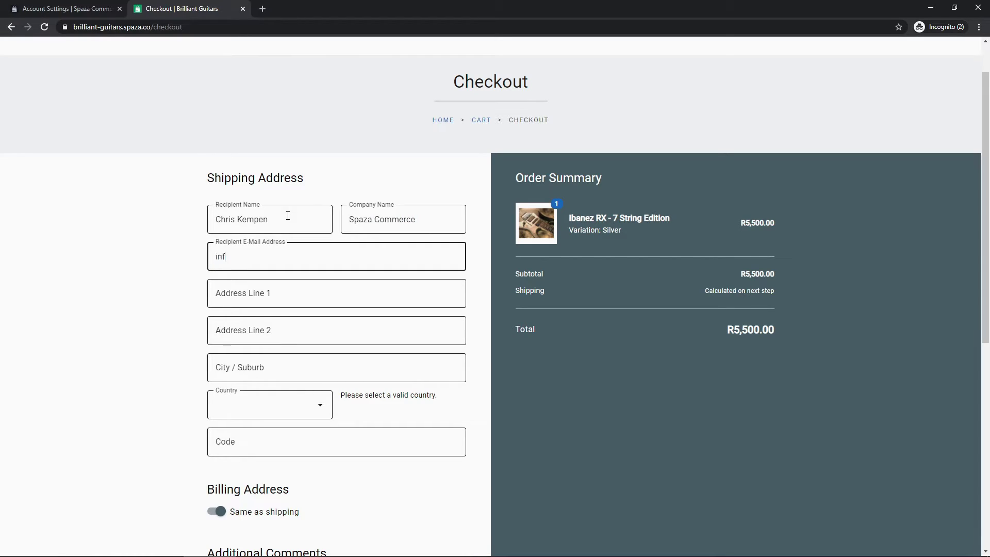
key("Tab")
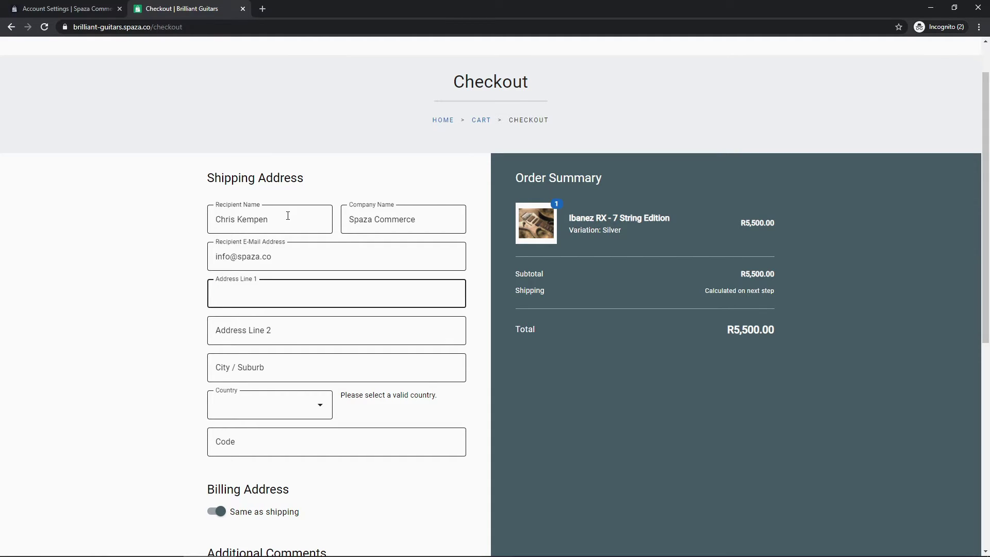
type("123 Test Street")
key("Tab")
key("Tab")
type("Johannesburg")
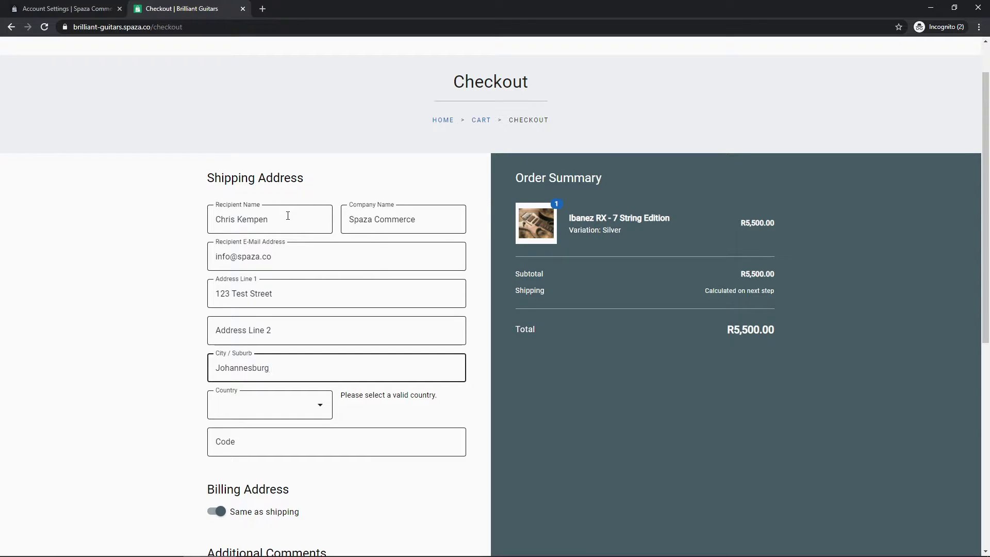
- Set country South Africa, province North West, enter the postal code, and submit the address
left_click(272, 405)
scroll(263, 360, "down", 20)
scroll(263, 356, "down", 9)
left_click(244, 298)
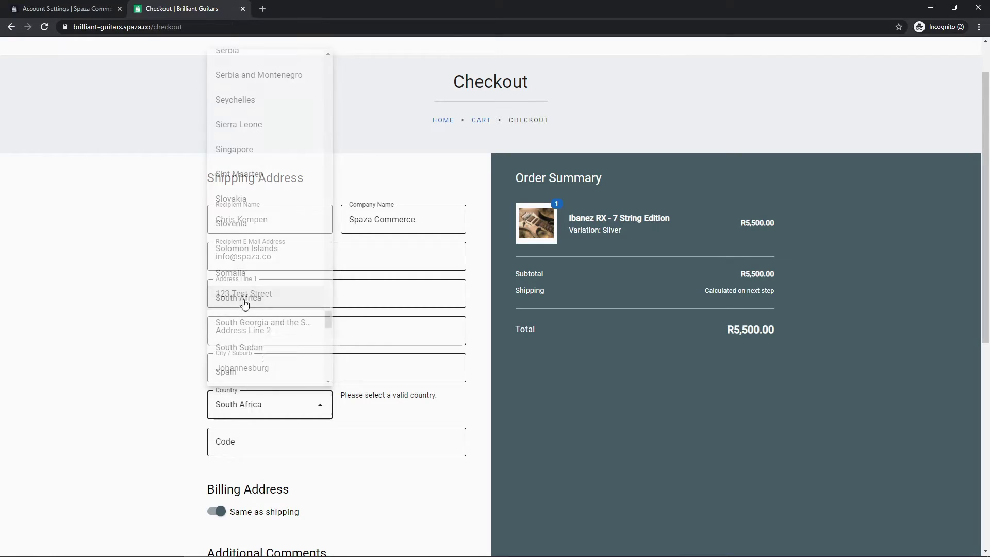
left_click(409, 405)
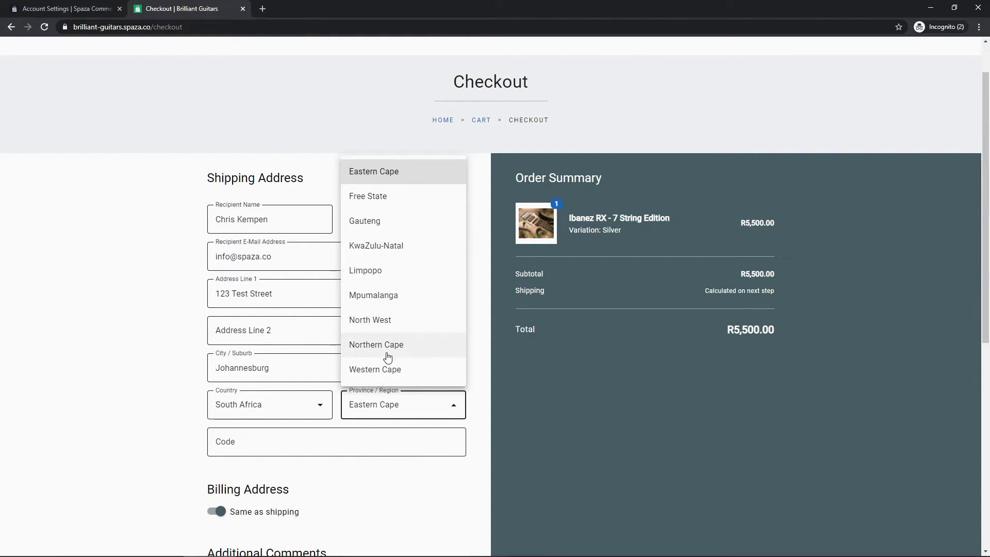
left_click(375, 320)
left_click(281, 442)
type("2000")
scroll(210, 449, "down", 2)
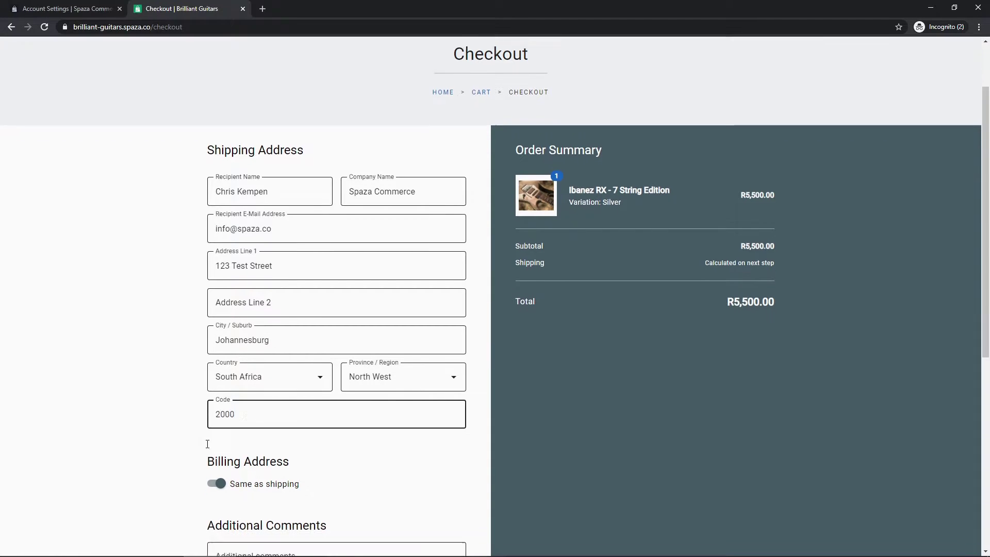
scroll(256, 392, "up", 1)
scroll(256, 393, "up", 2)
scroll(268, 276, "down", 1)
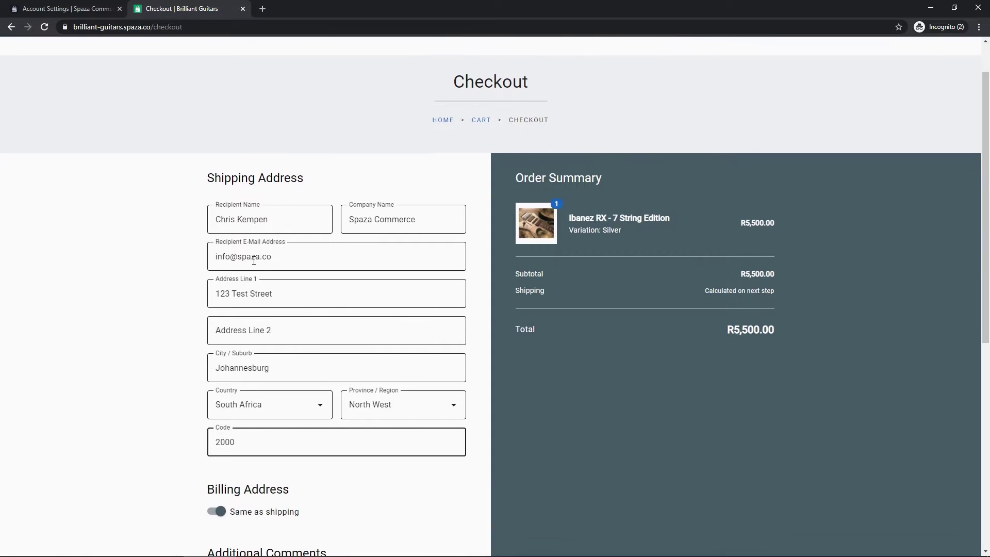
scroll(338, 276, "down", 2)
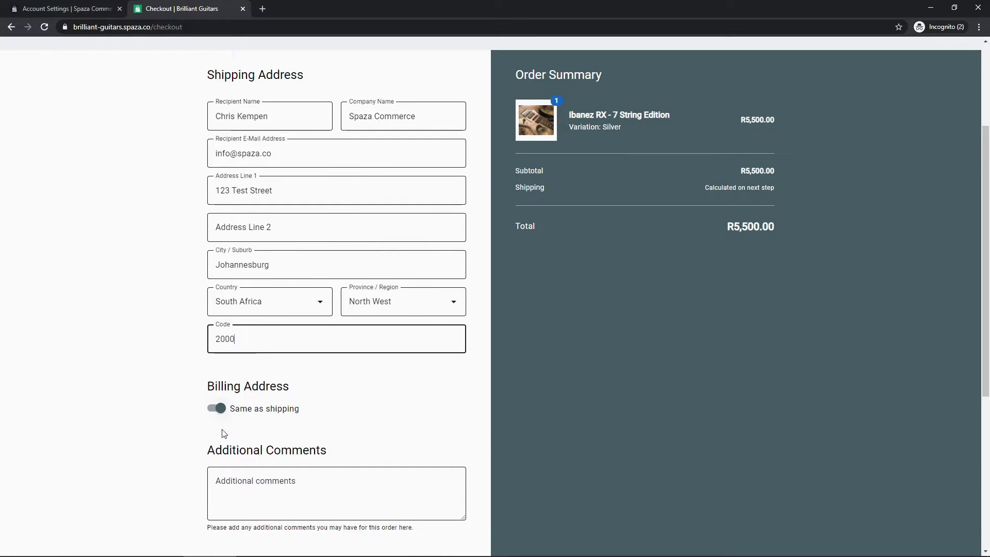
scroll(286, 401, "up", 2)
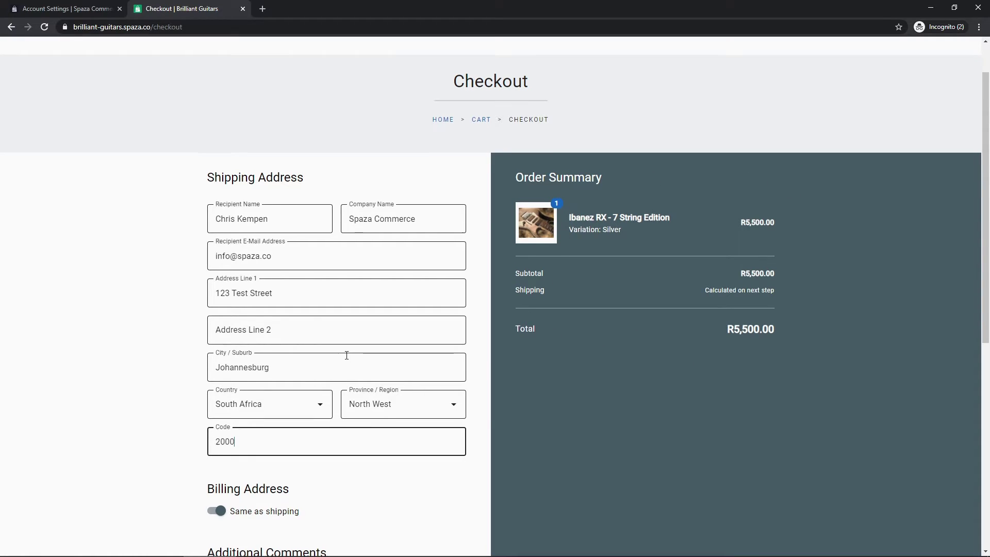
scroll(345, 354, "down", 4)
left_click(422, 473)
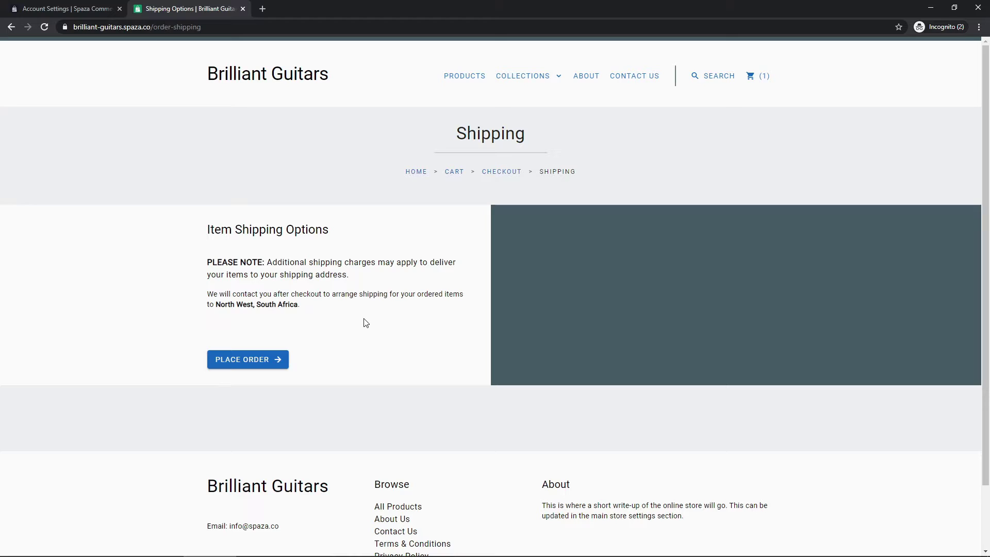
- Continue past Shipping Options to the Order Review page for the R5,500.00 order
left_click(239, 361)
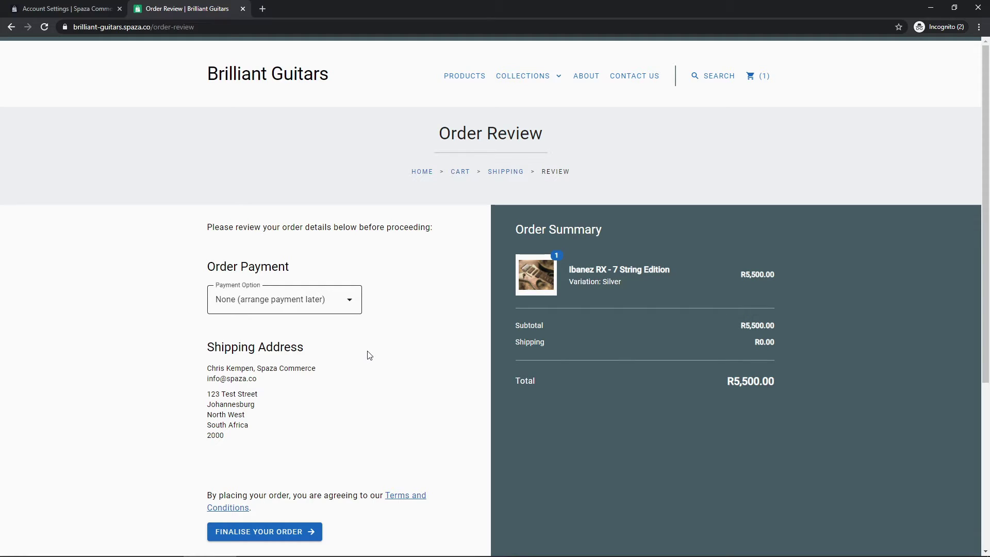
- Keep the payment option as None, arranging payment later
scroll(402, 343, "down", 2)
scroll(402, 343, "up", 1)
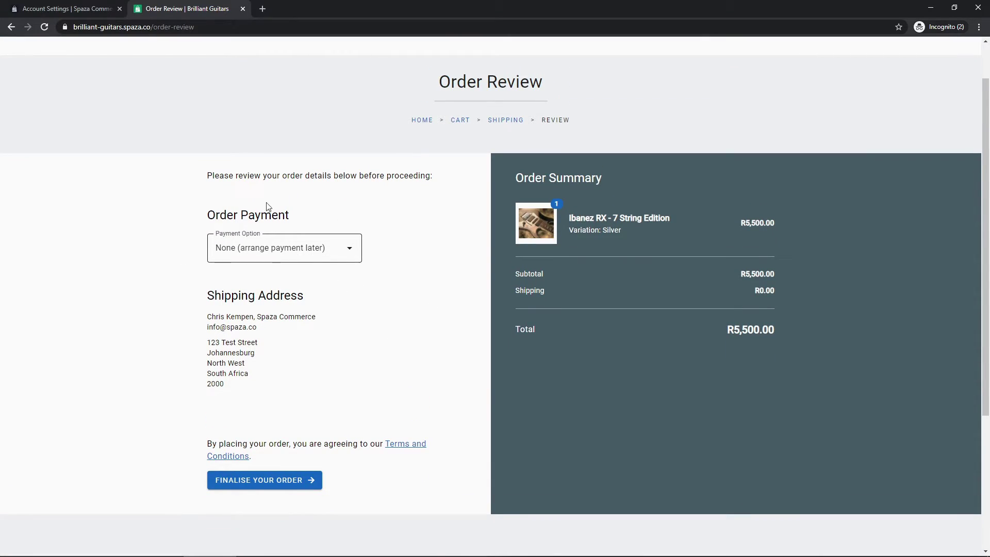
left_click(267, 251)
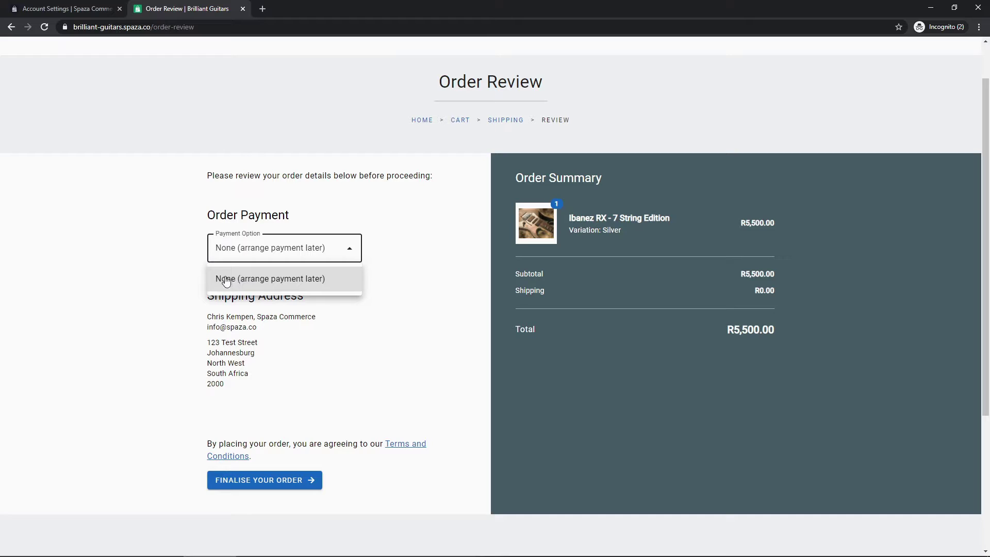
left_click(256, 279)
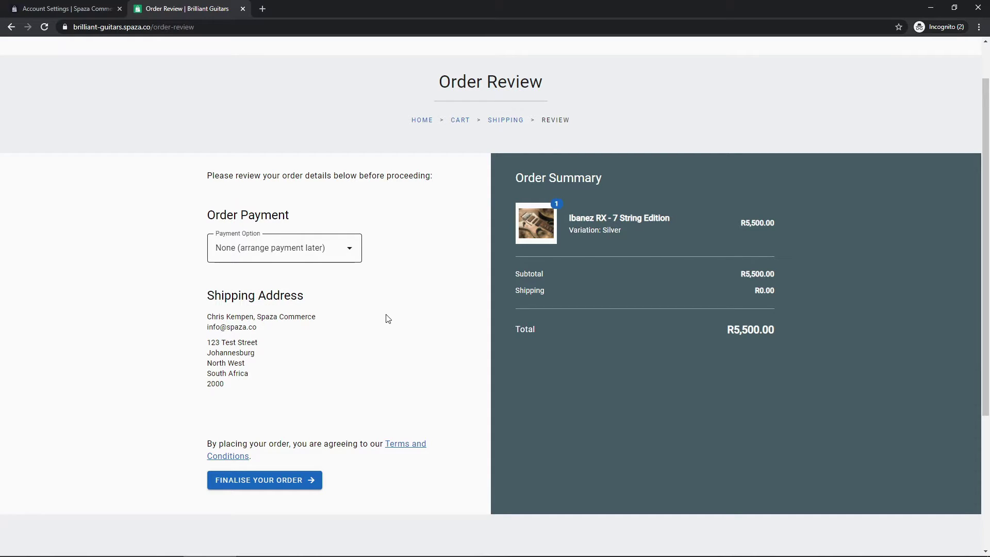
- Check the R0.00 shipping and R5,500.00 total, then finalise the guitar order
scroll(386, 323, "down", 1)
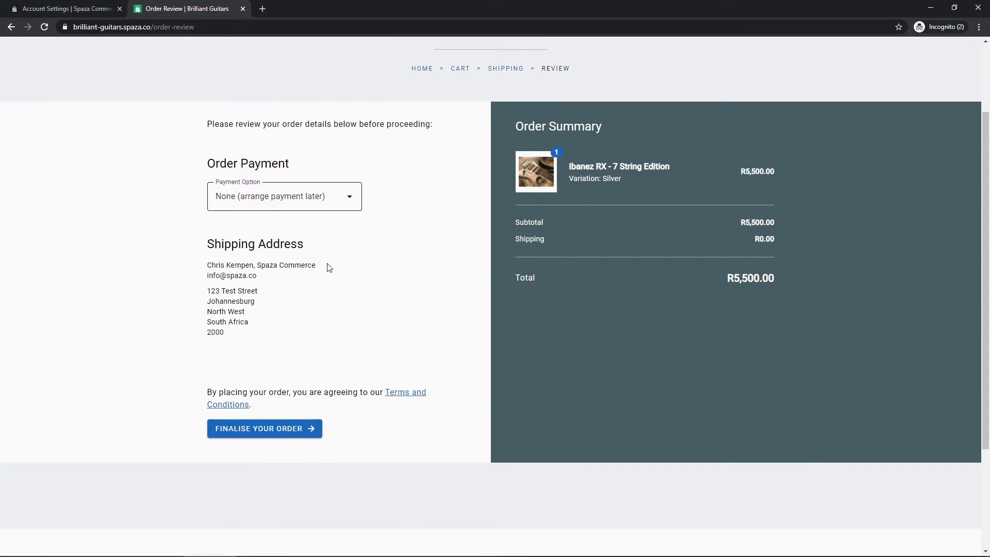
scroll(360, 269, "up", 1)
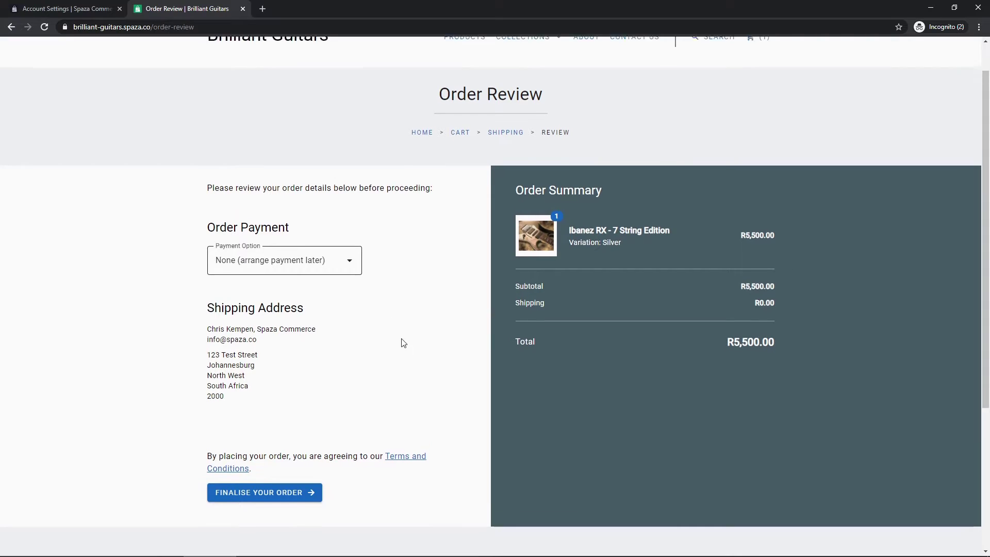
scroll(404, 343, "up", 1)
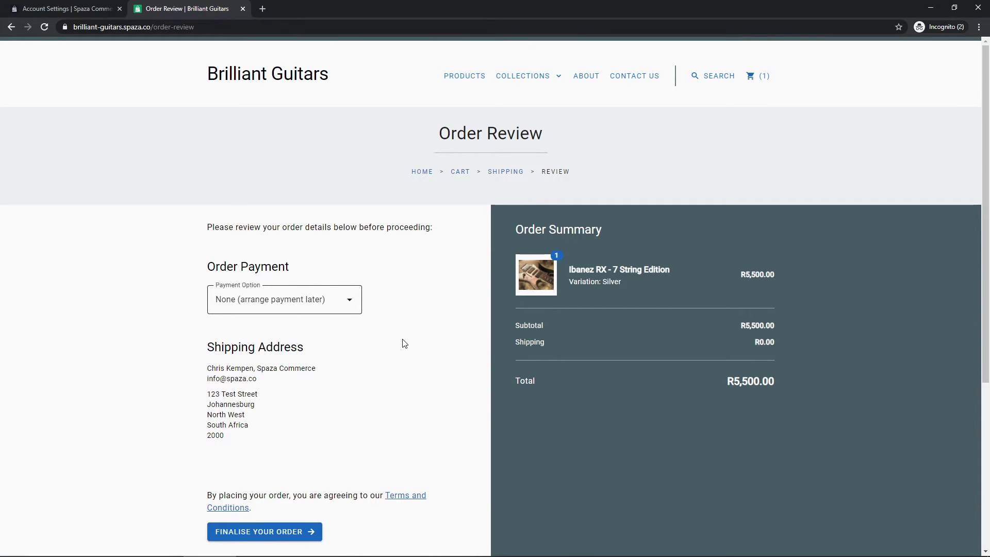
scroll(397, 335, "down", 1)
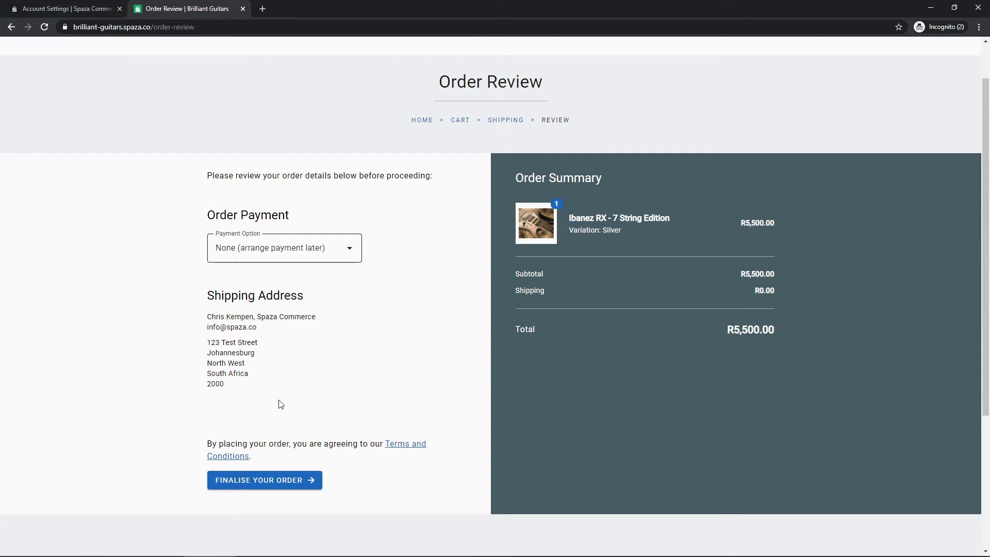
scroll(281, 402, "down", 1)
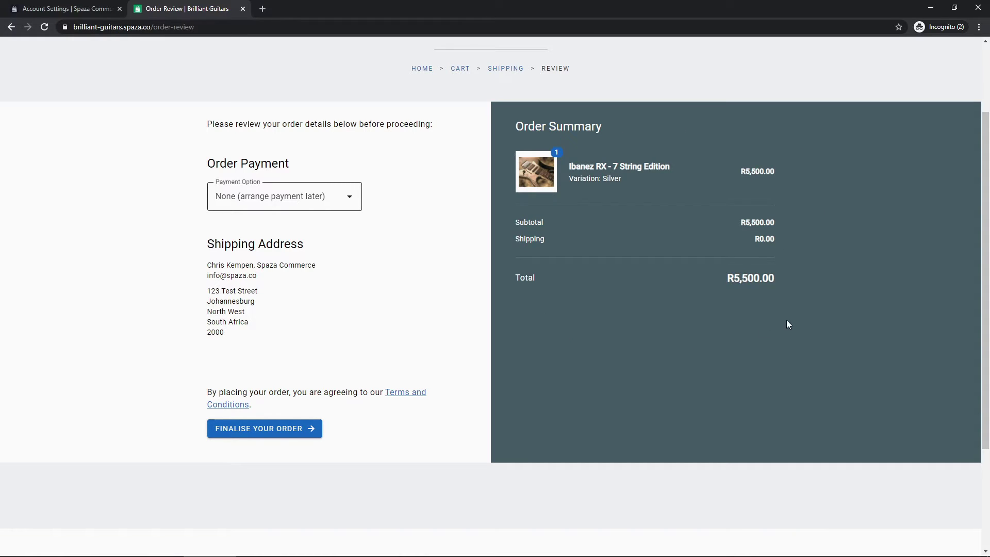
left_click_drag(751, 239, 774, 237)
left_click(262, 430)
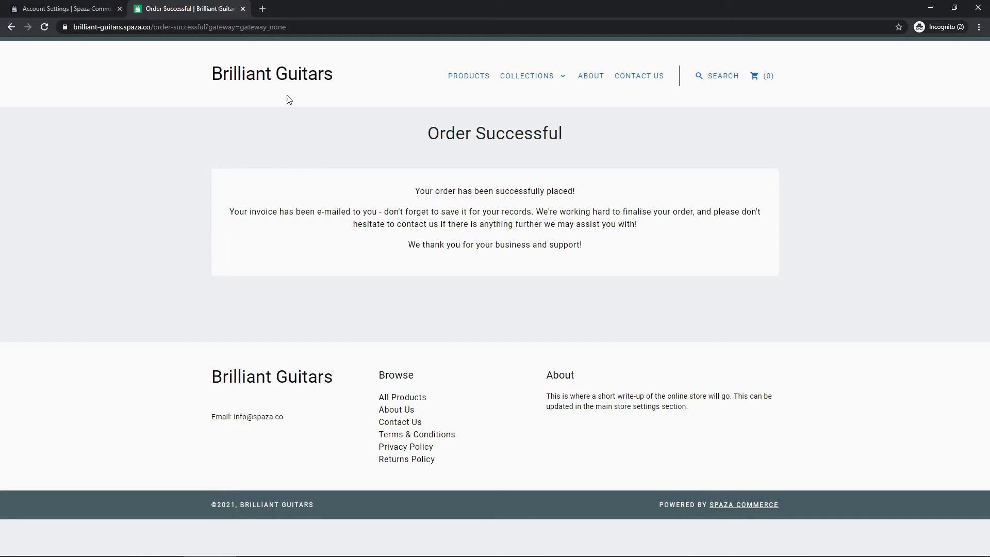
- Open a new blank browser tab after the Order Successful confirmation
left_click(263, 9)
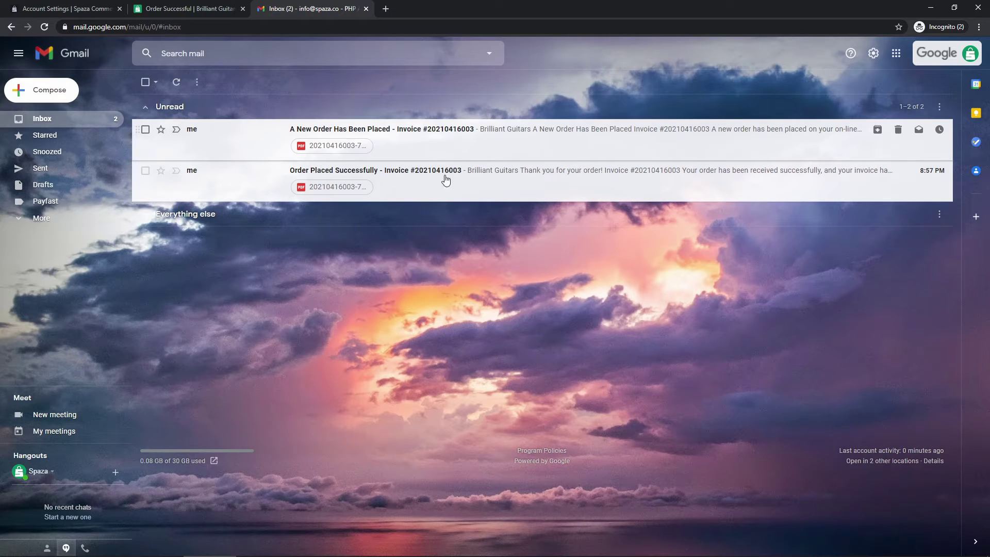
- Open the Order Placed Successfully email and check its invoice number
left_click(402, 181)
scroll(341, 318, "down", 1)
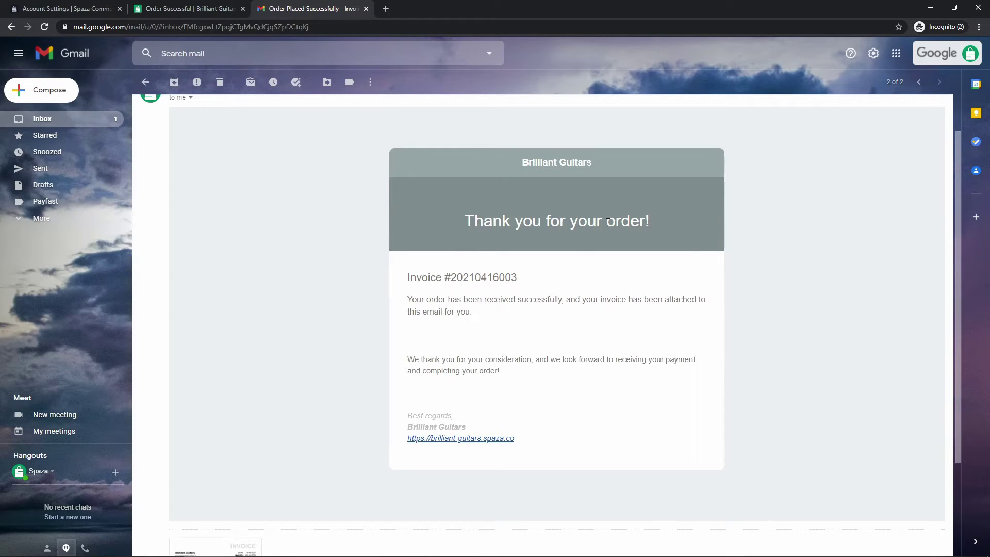
left_click_drag(443, 278, 514, 278)
left_click(486, 280)
scroll(384, 332, "down", 2)
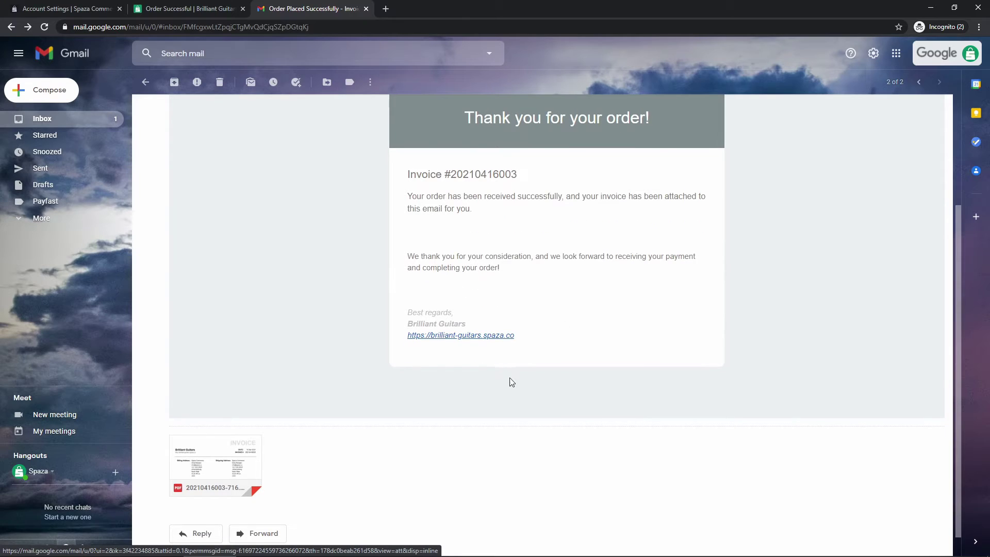
- Preview the attached invoice PDF, close it, and return to the inbox
left_click(217, 457)
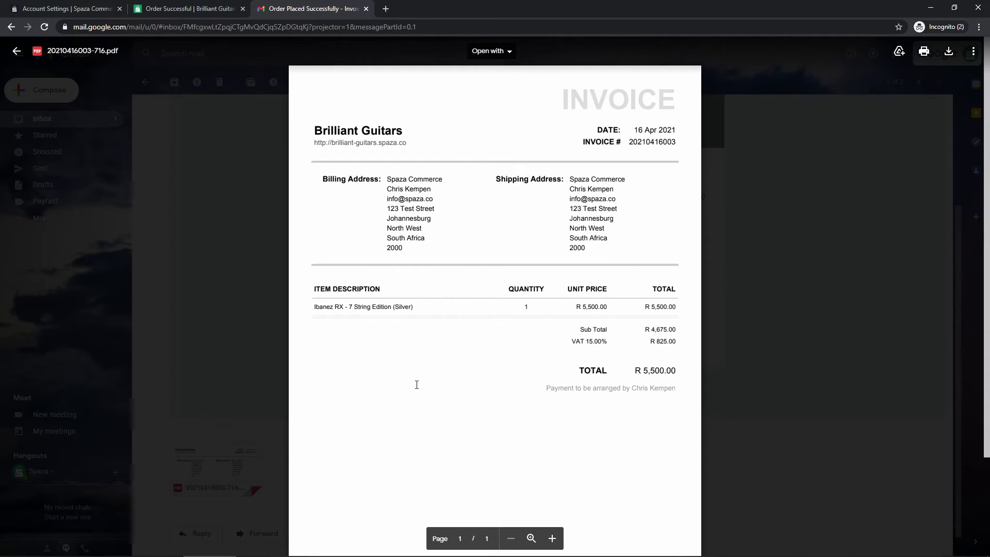
scroll(416, 384, "down", 1)
scroll(416, 382, "up", 1)
left_click(255, 363)
scroll(257, 367, "up", 3)
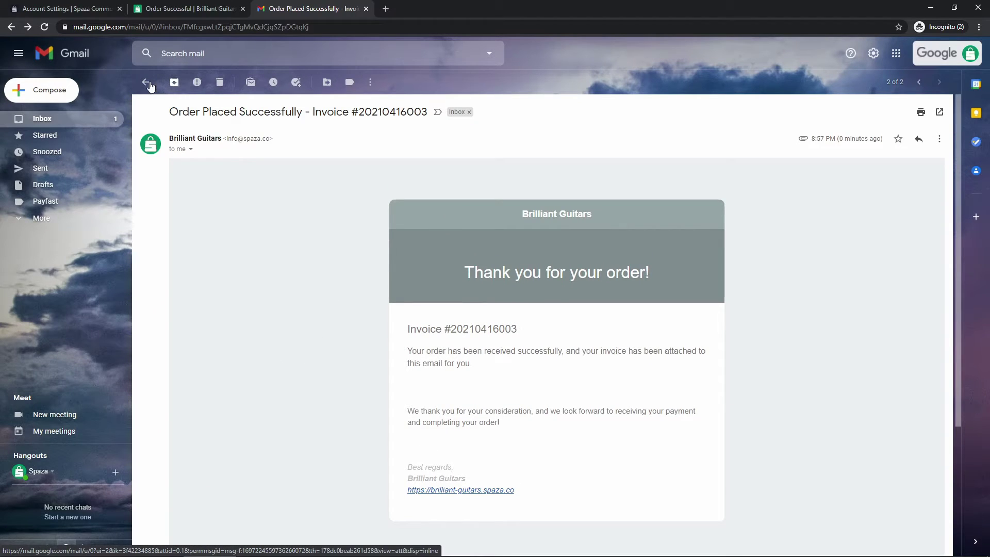
left_click(147, 83)
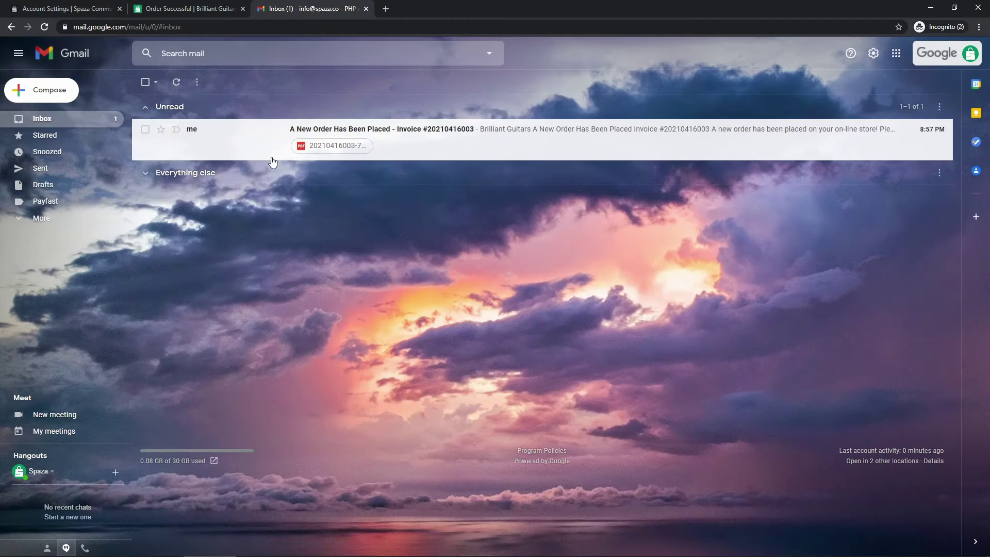
- Check the A New Order Has Been Placed email and its PDF invoice, then go back to Spaza admin
left_click(431, 148)
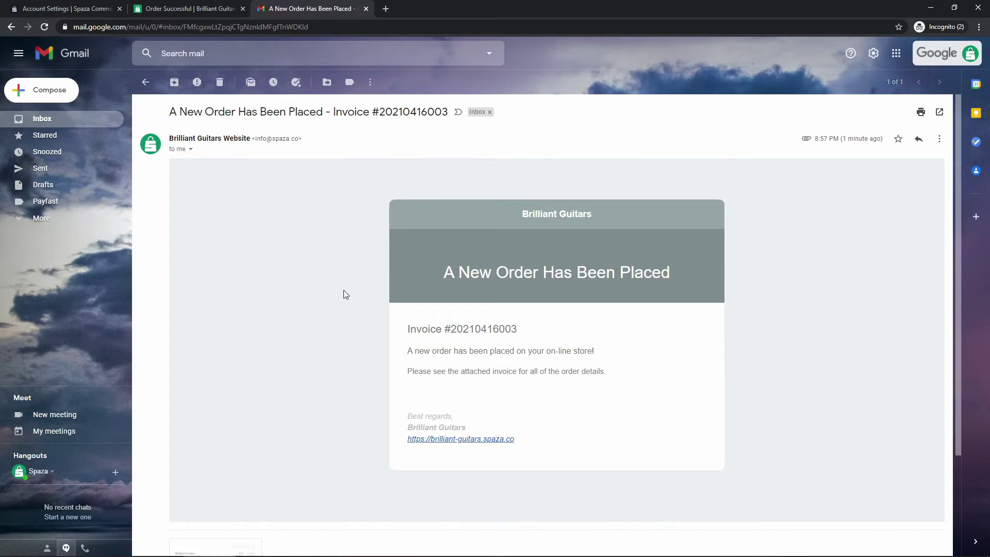
scroll(360, 292, "down", 2)
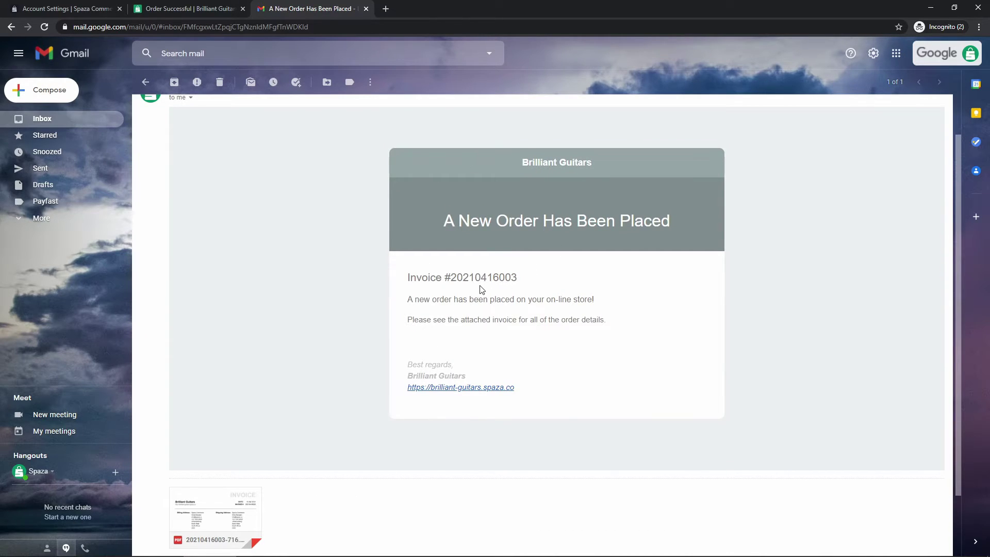
scroll(268, 408, "down", 1)
mouse_move(221, 472)
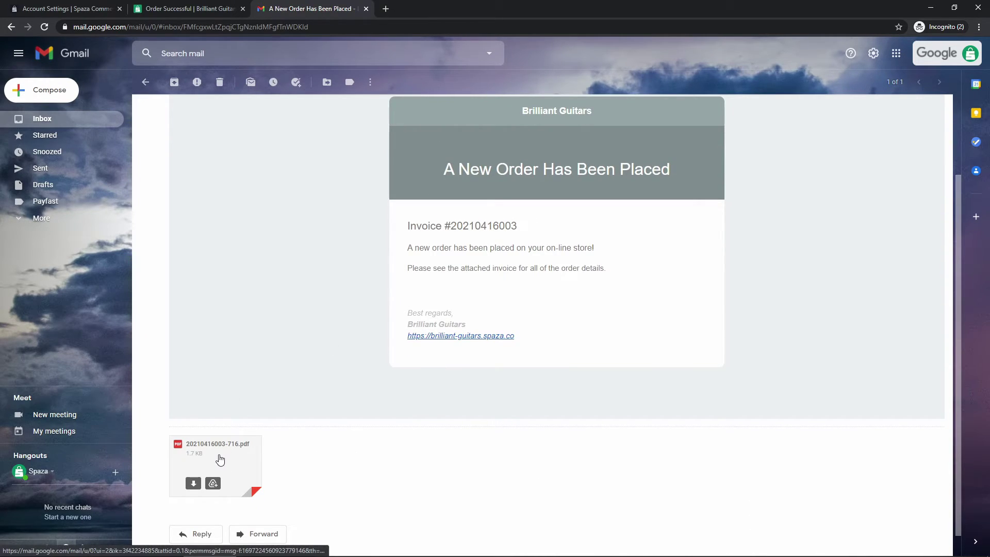
left_click(210, 458)
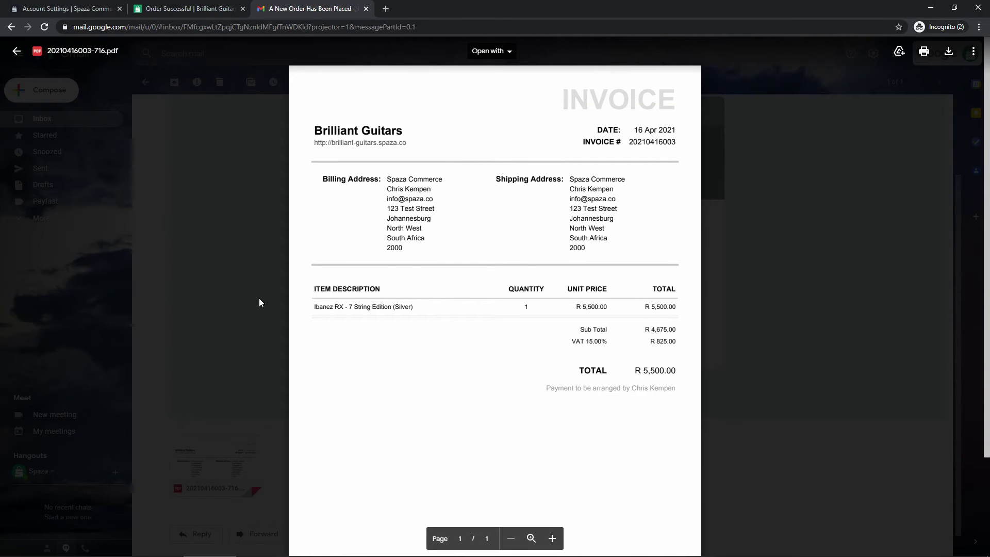
left_click(260, 303)
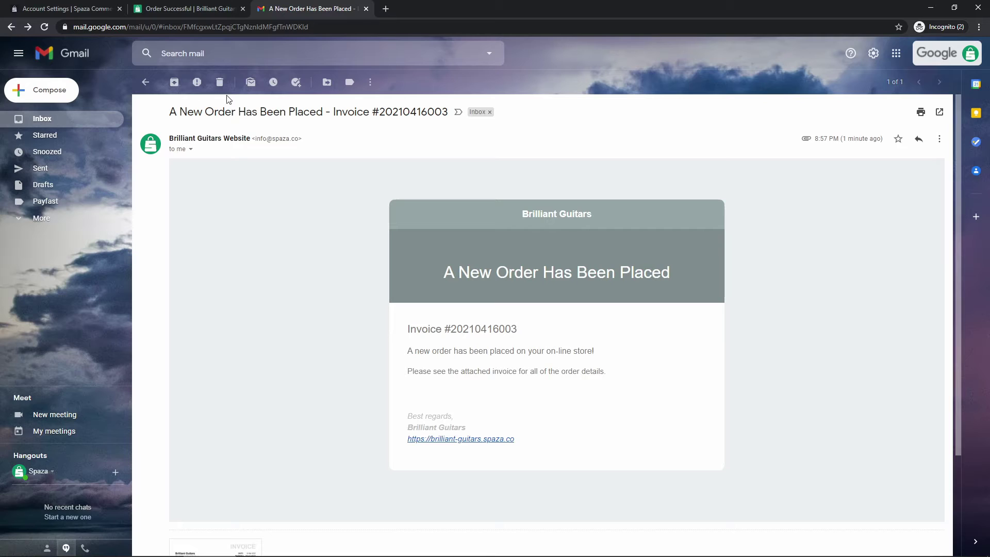
left_click(145, 82)
left_click(84, 7)
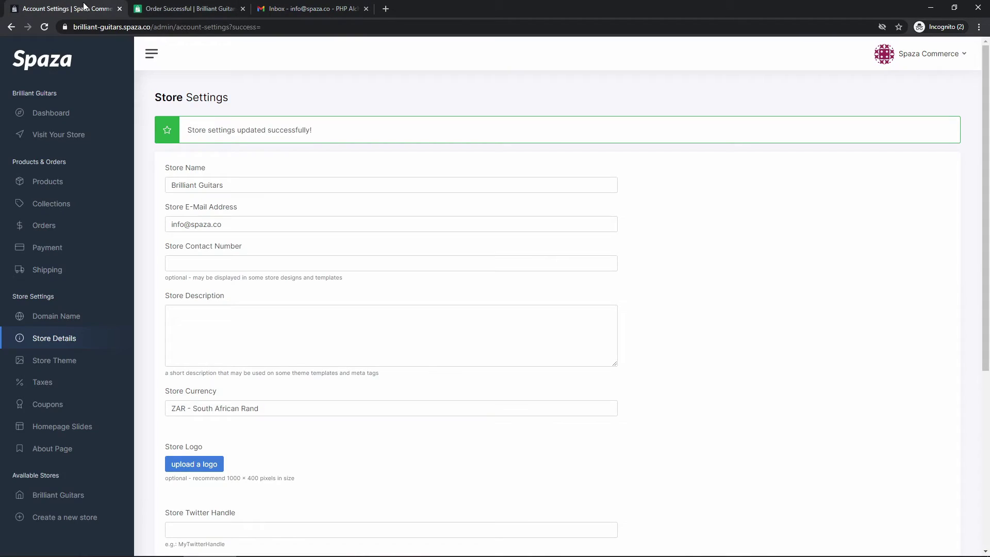
- Open Orders from the Store Dashboard to see the April 2021 R 5,500.00 order marked New Order
left_click(165, 8)
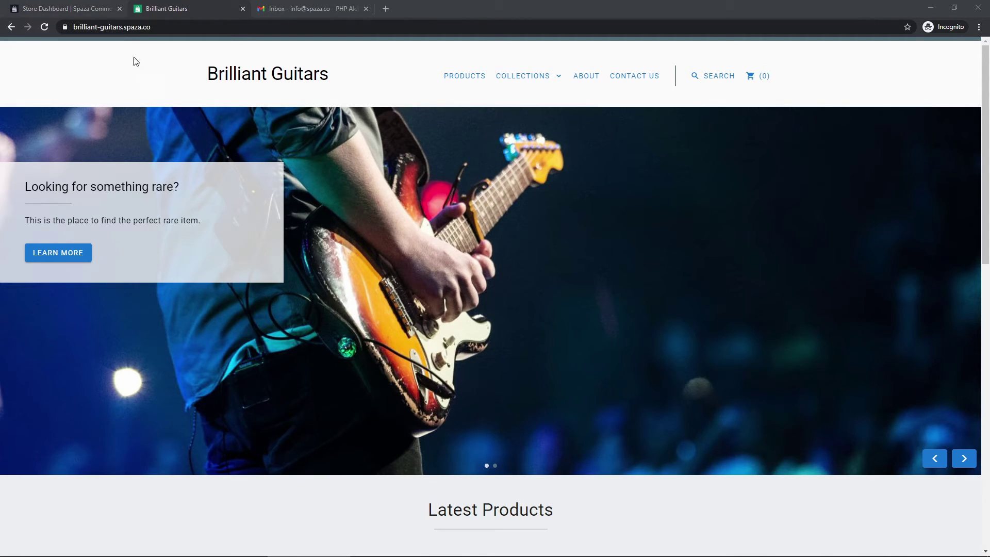
left_click(76, 10)
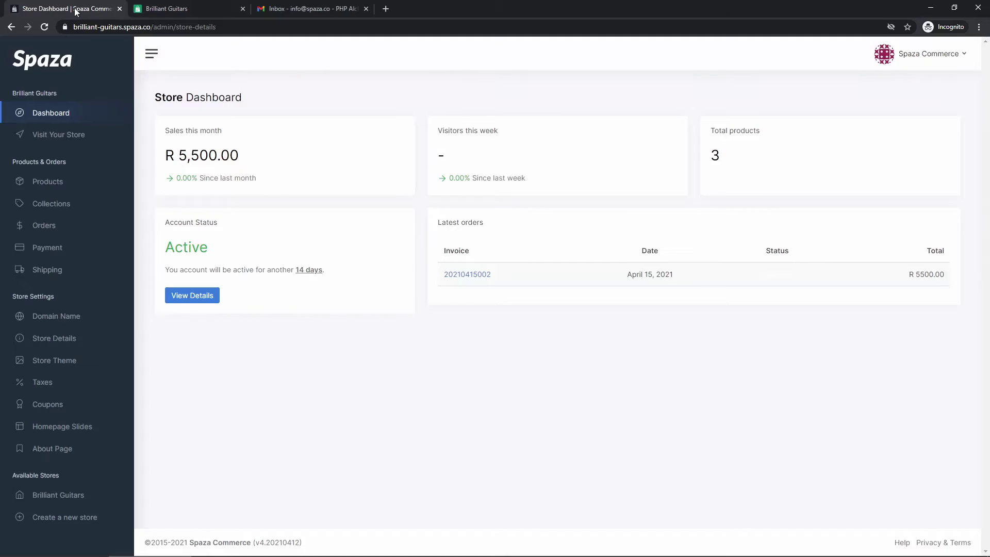
left_click(40, 113)
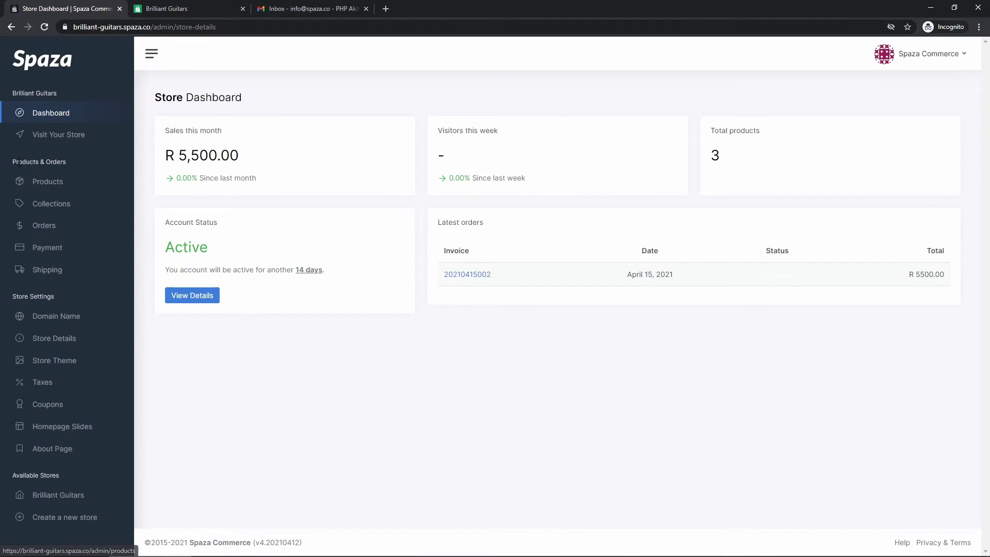
left_click(47, 224)
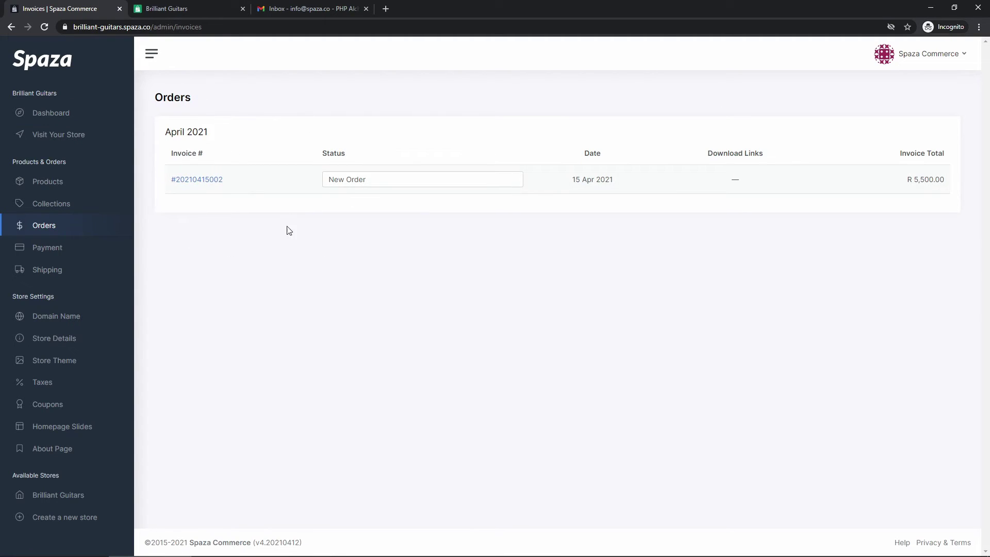
- Open the April 2021 guitar order (ZAR 5,500.00), view its invoice PDF, then close the PDF
left_click(198, 180)
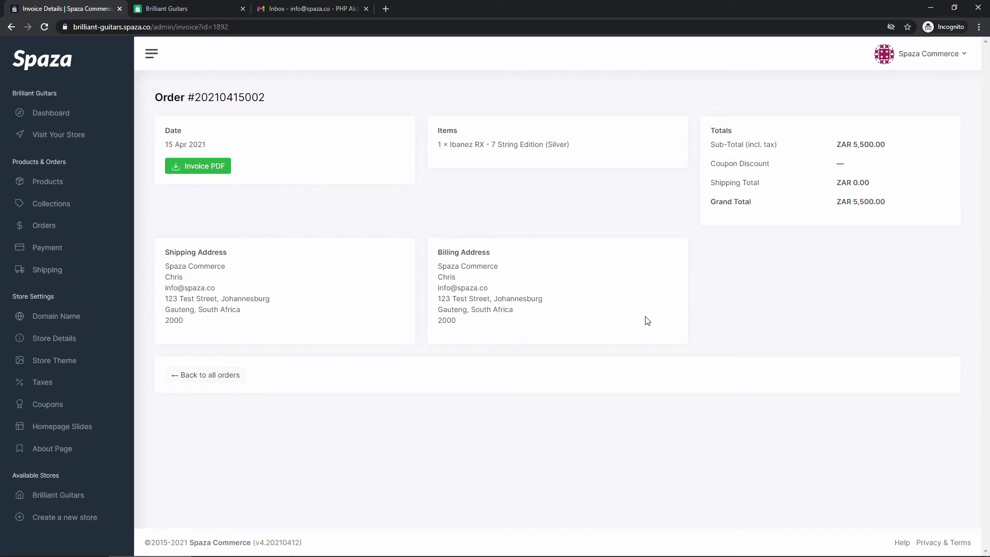
left_click(200, 168)
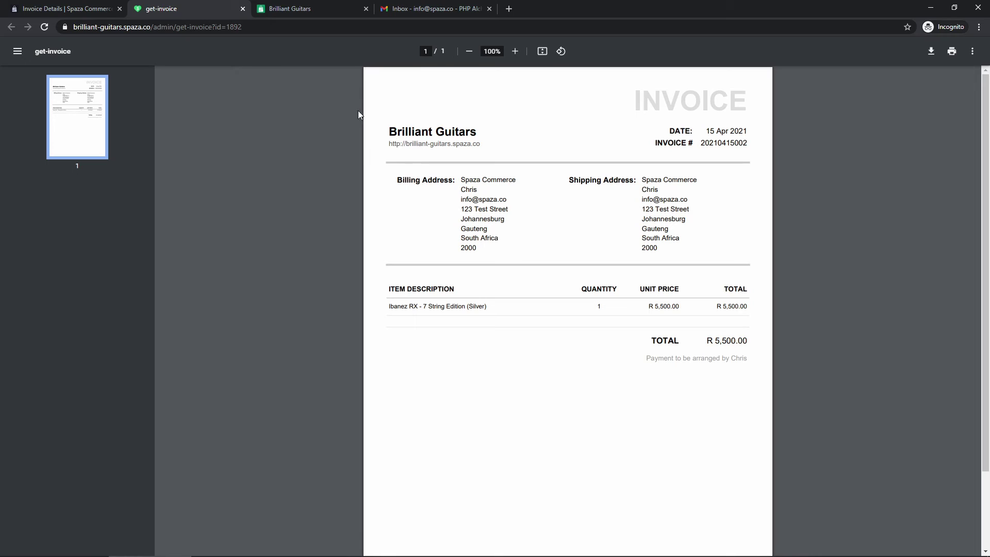
left_click(243, 9)
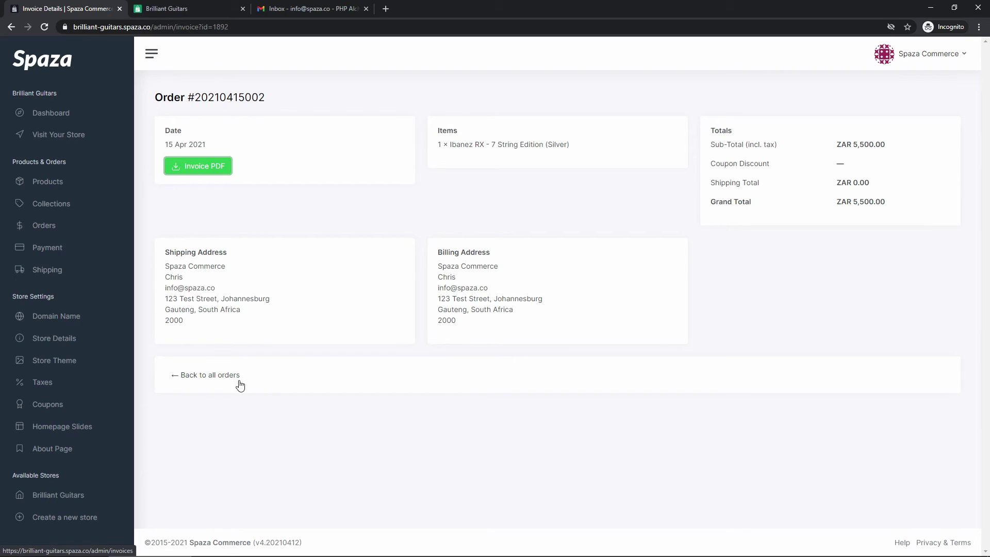
- From the orders list, change the April 2021 guitar order's status from New Order to Shipped
left_click(196, 378)
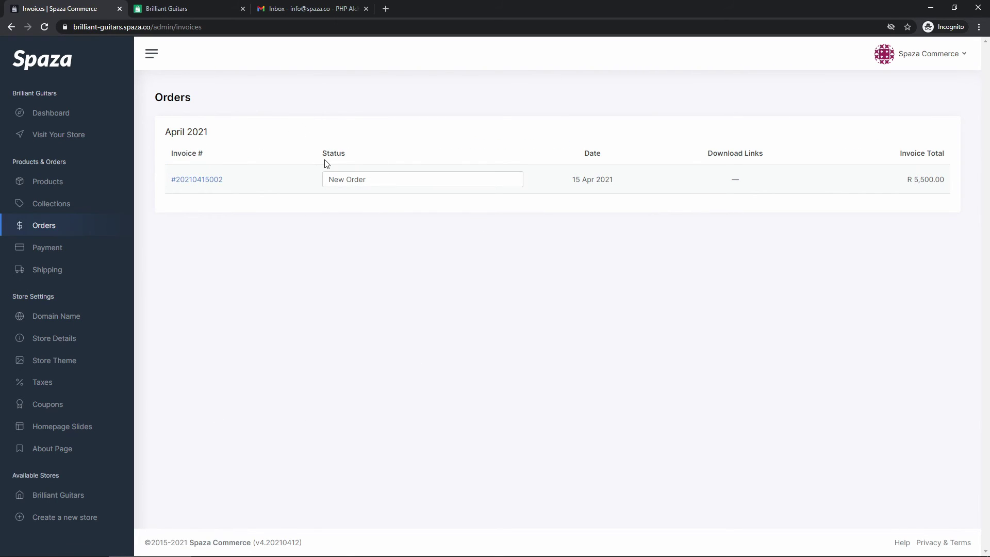
left_click(391, 181)
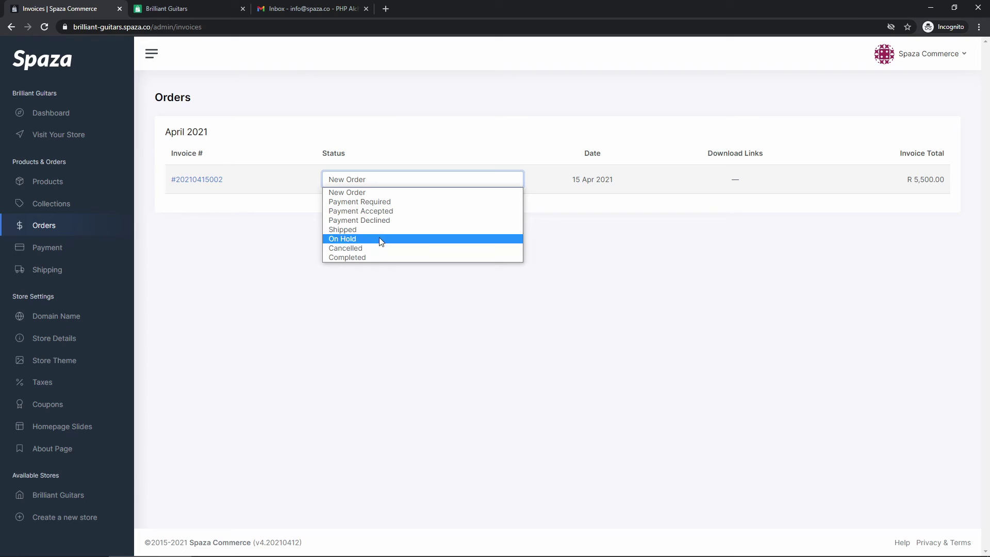
left_click(383, 193)
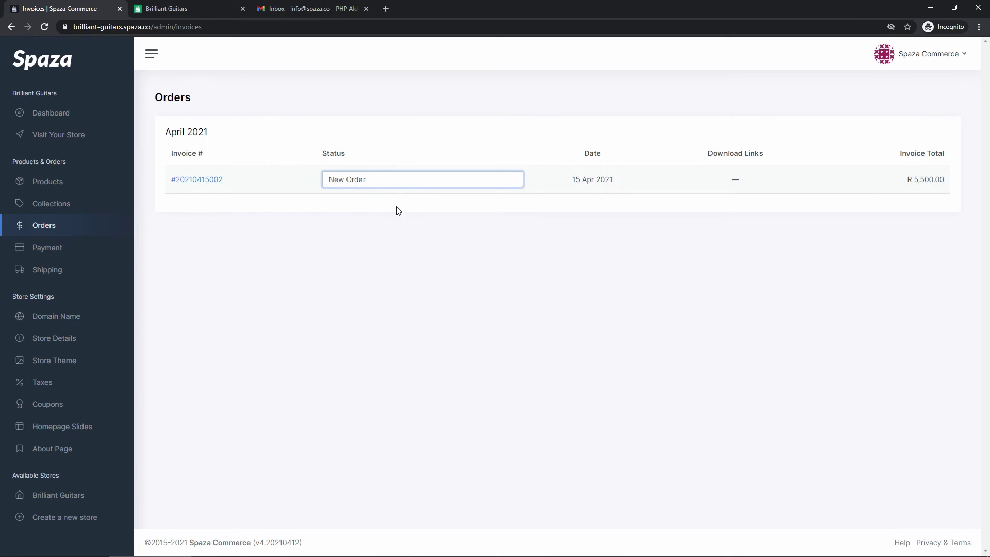
left_click(403, 182)
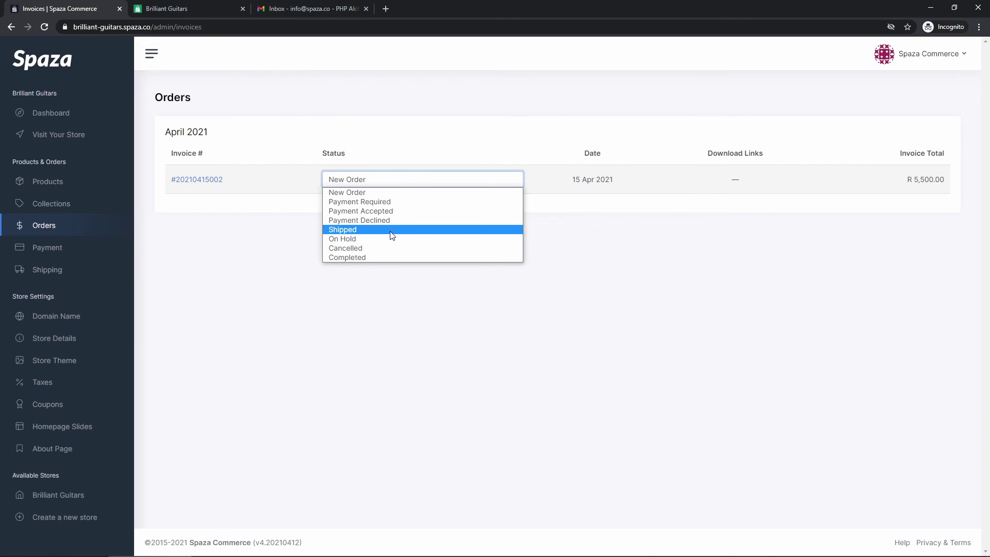
left_click(364, 233)
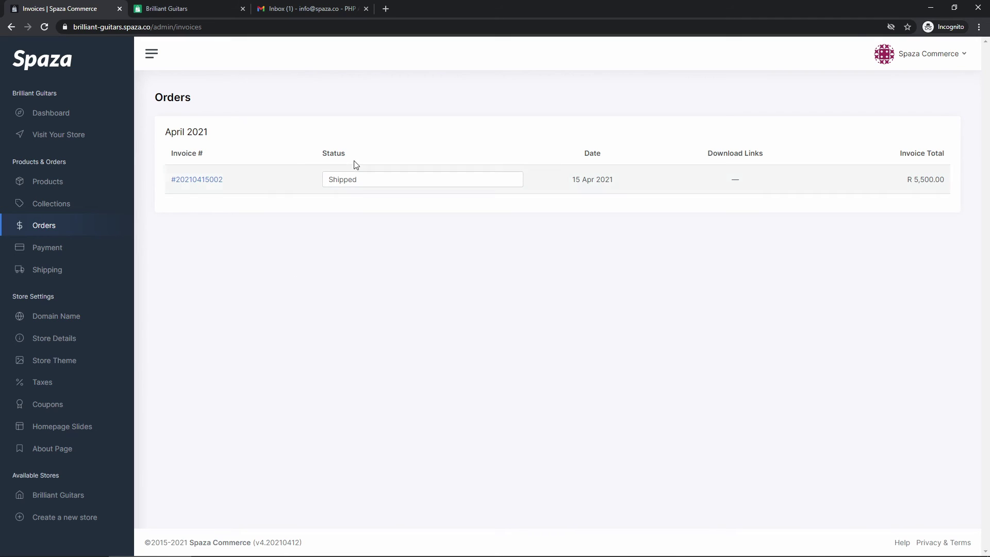
left_click(287, 13)
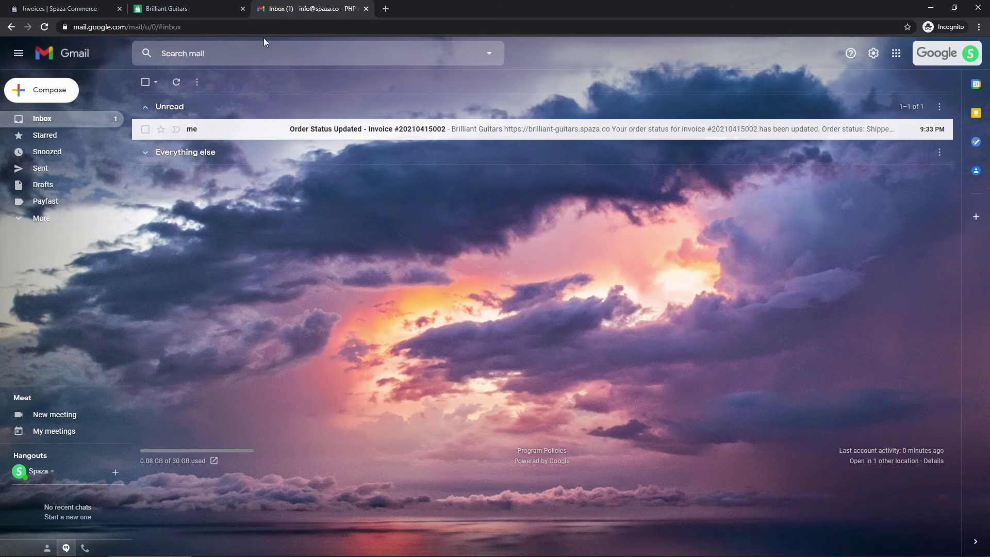
left_click(346, 130)
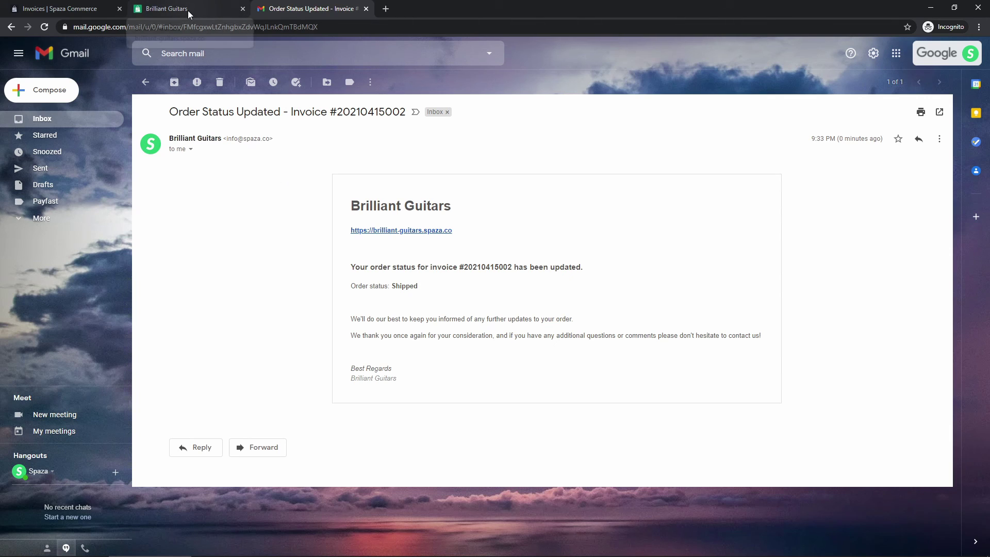
key("ctrl+Tab")
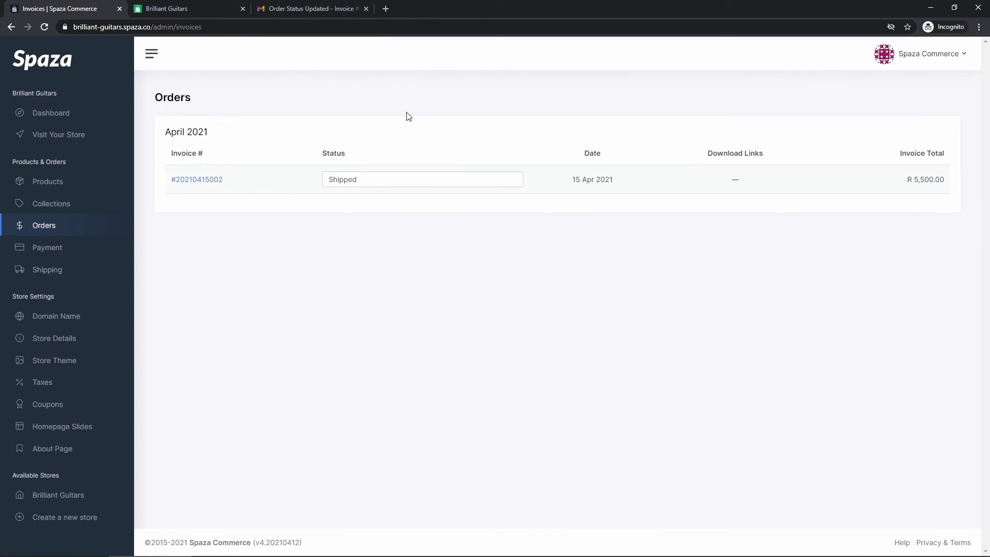